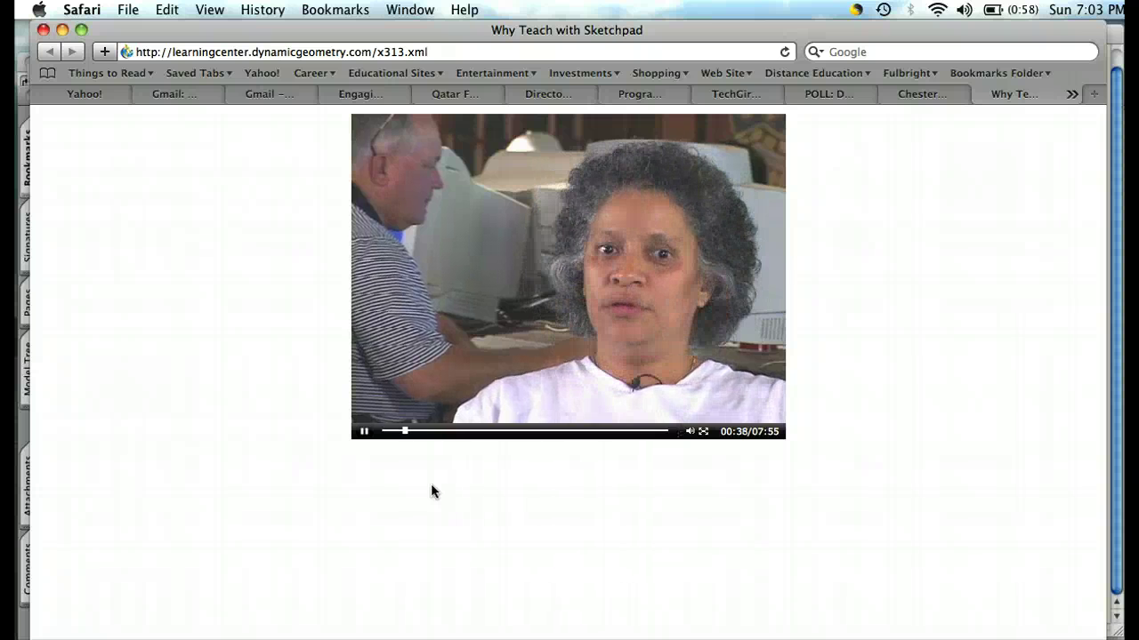
Step: Pause the "Why Teach with Sketchpad" video and switch back to the Sketchpad_101 document in Sketchpad
{"action": "left_click", "coordinate": [363, 447]}
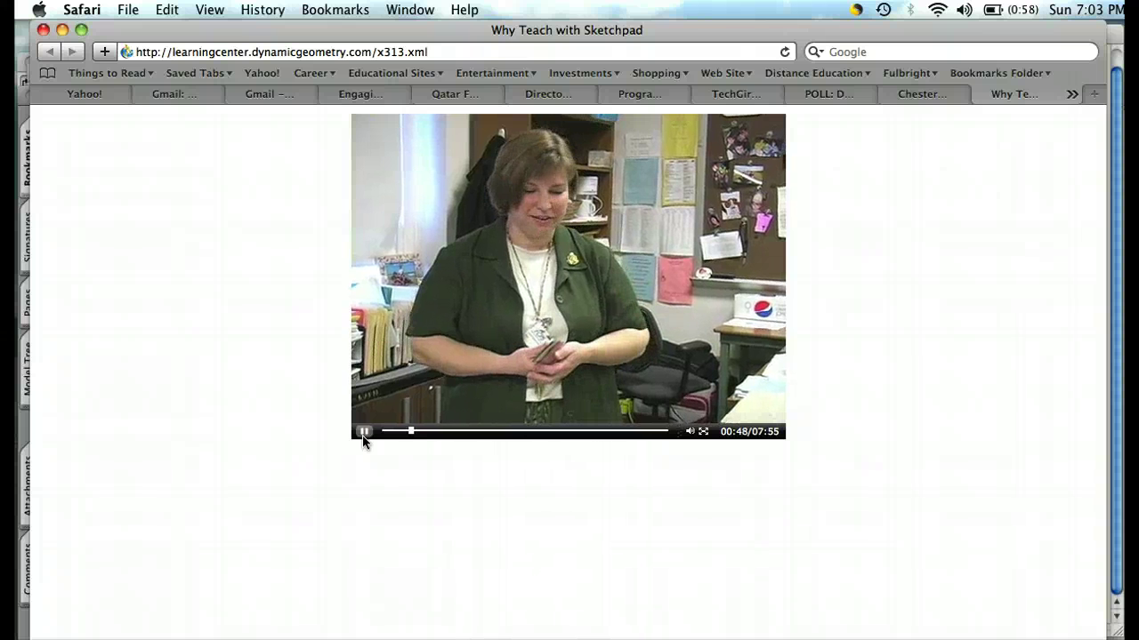
{"action": "left_click", "coordinate": [363, 432]}
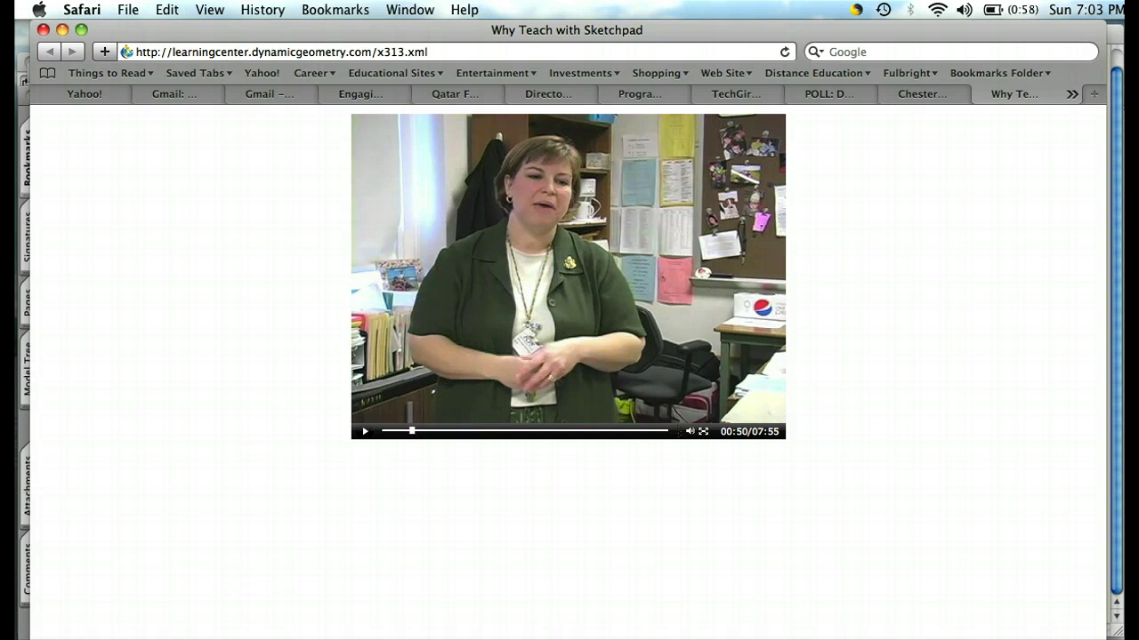
{"action": "key", "text": "super+Tab"}
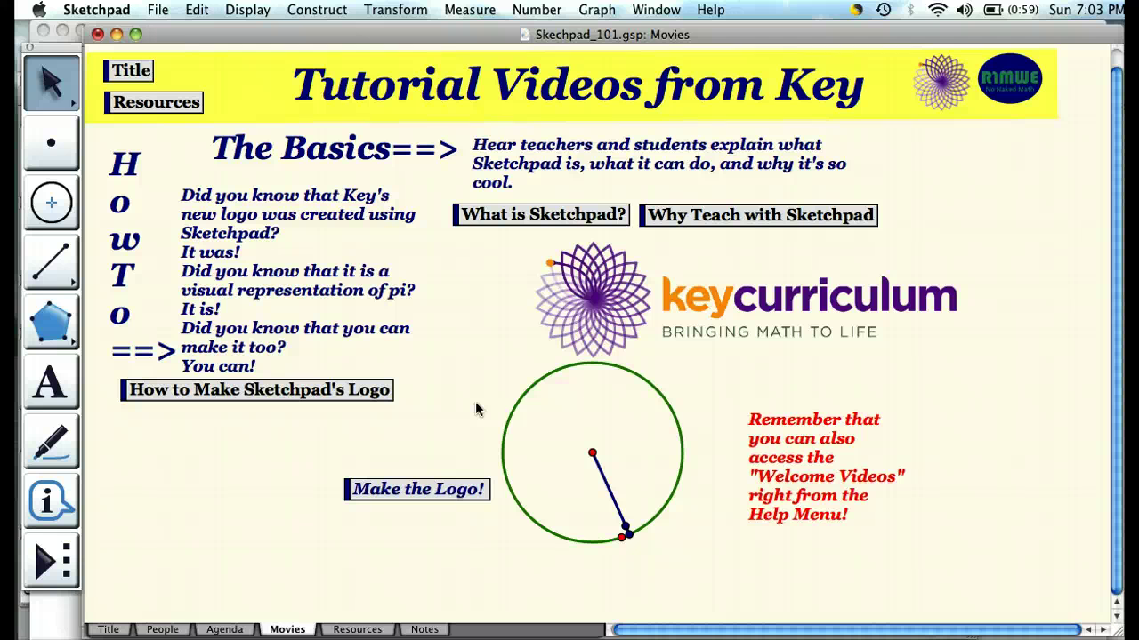
{"action": "left_click", "coordinate": [418, 391]}
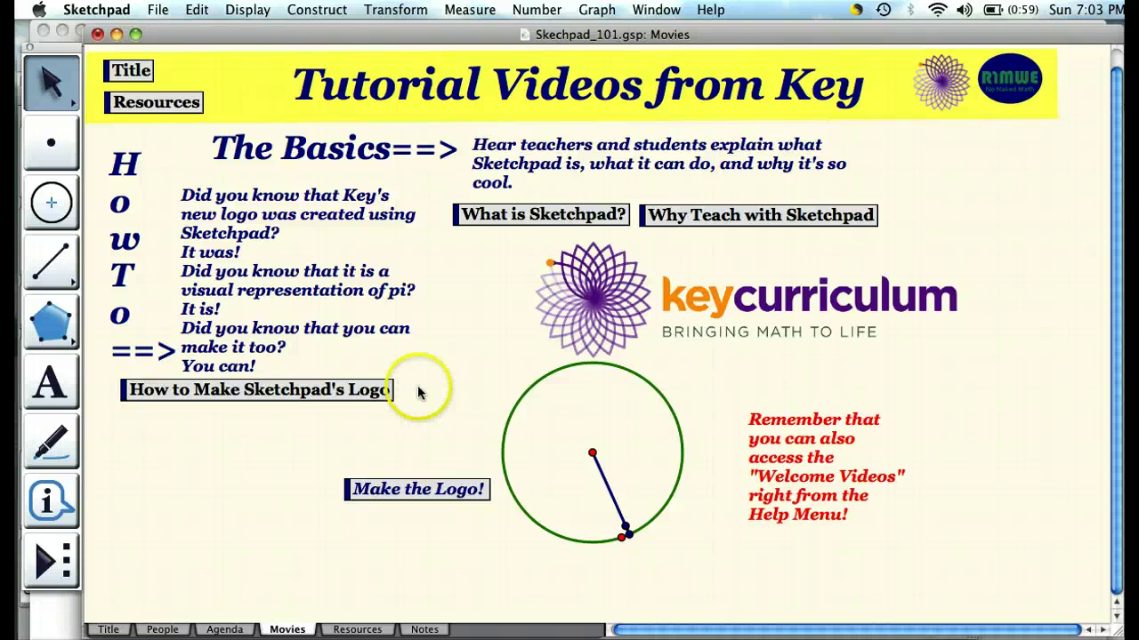
Step: Look over the Agenda, Title and People pages of the document and return to the Agenda page
{"action": "left_click", "coordinate": [223, 628]}
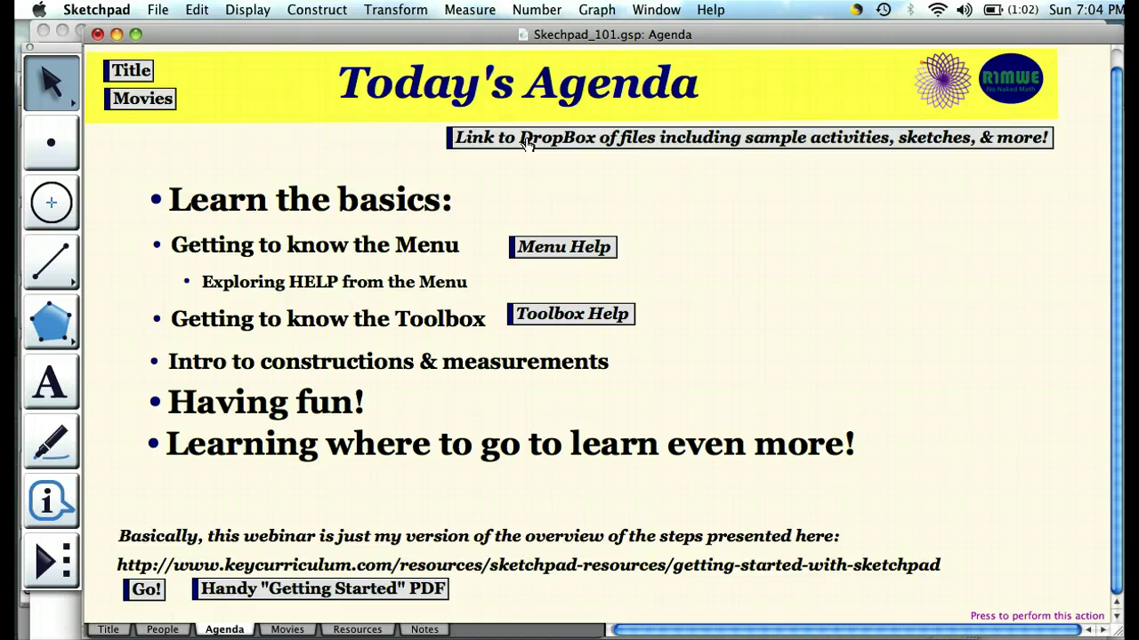
{"action": "left_click", "coordinate": [133, 71]}
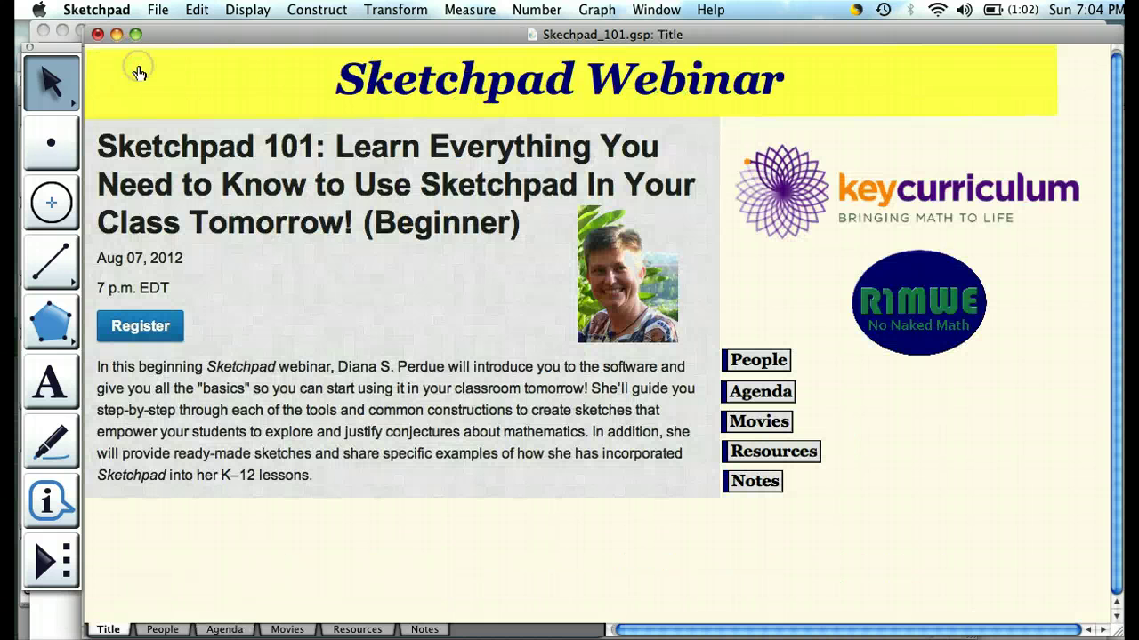
{"action": "left_click", "coordinate": [762, 361]}
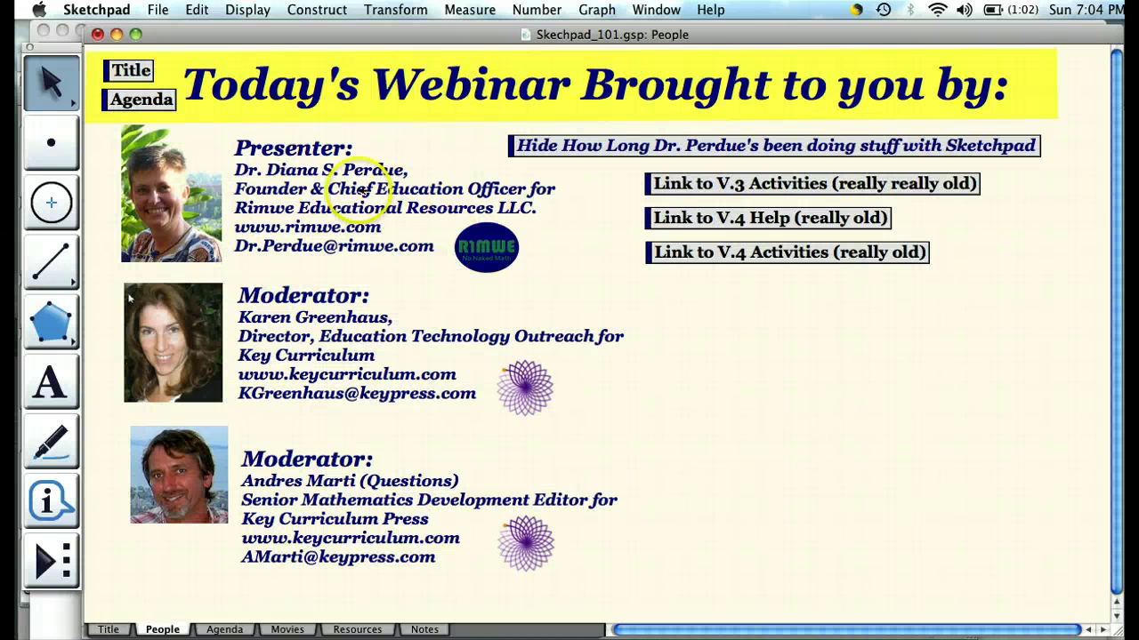
{"action": "left_click", "coordinate": [144, 100]}
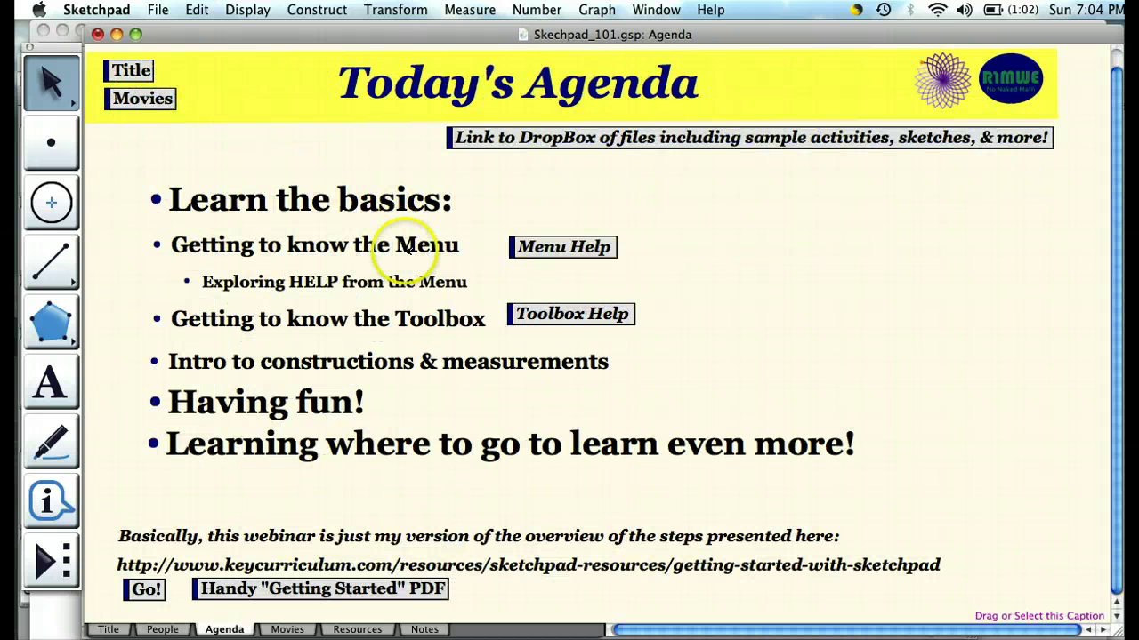
Step: View the Menus reference linked from Menu Help in Safari and return to the Agenda page in Sketchpad
{"action": "left_click", "coordinate": [544, 253]}
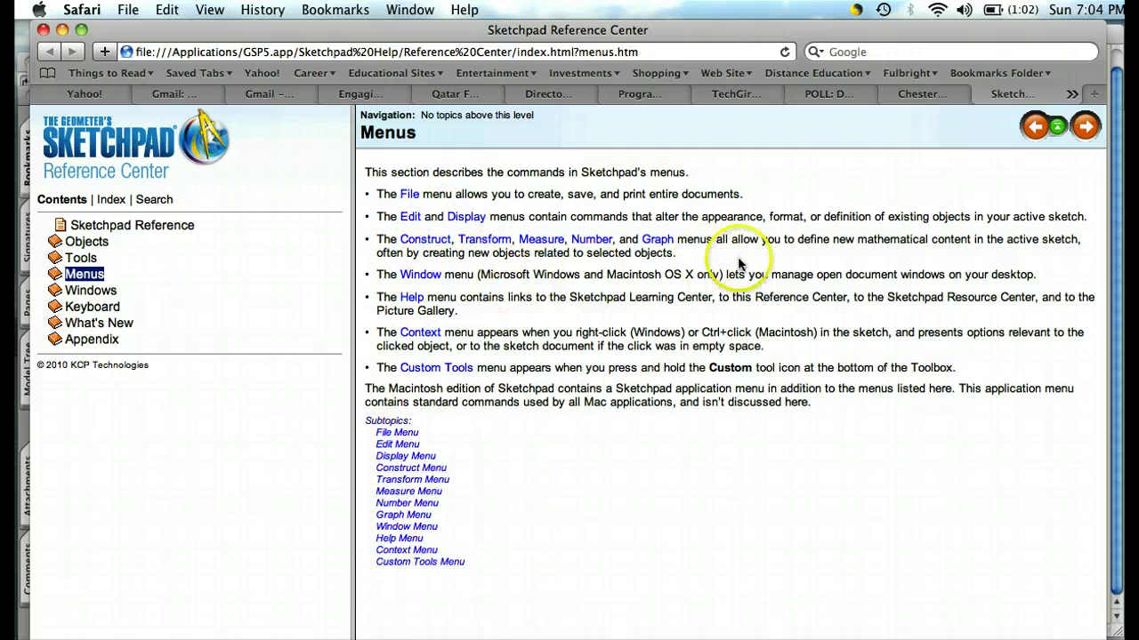
{"action": "key", "text": "super+Tab"}
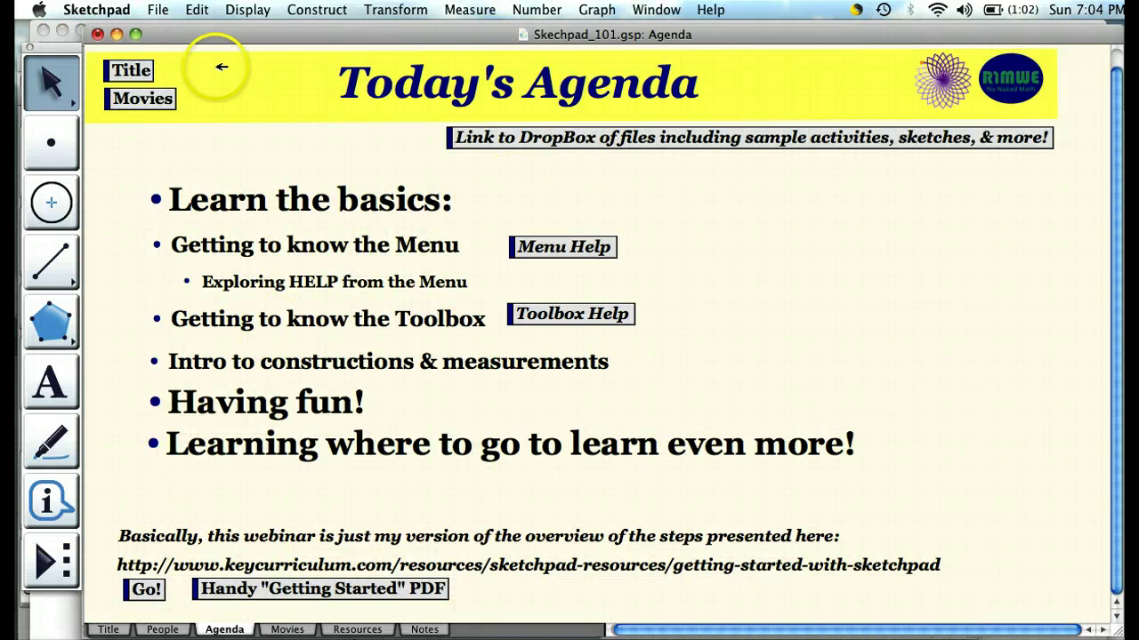
Step: Add a blank page to the document through Document Options, keeping the dialog clear of the page content
{"action": "left_click", "coordinate": [82, 9]}
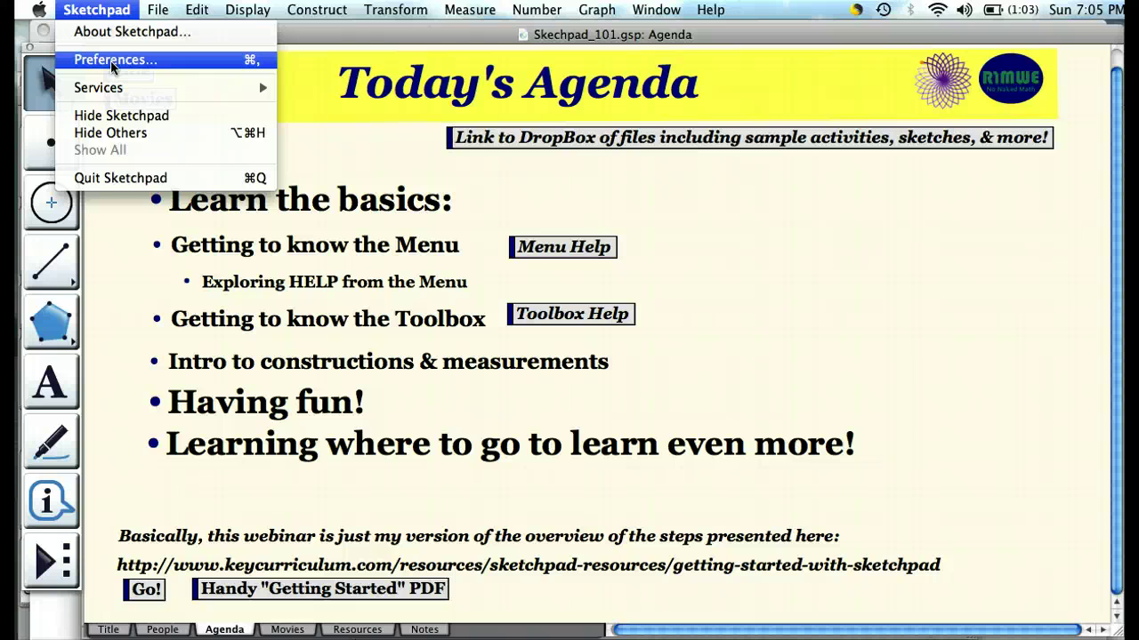
{"action": "left_click", "coordinate": [157, 11]}
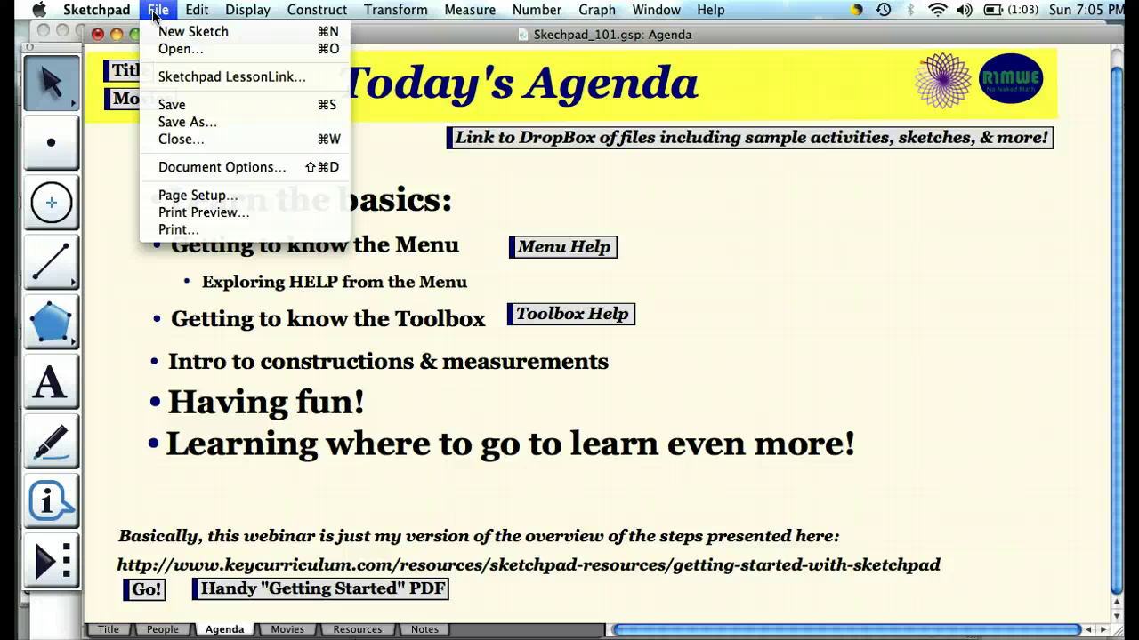
{"action": "left_click", "coordinate": [220, 173]}
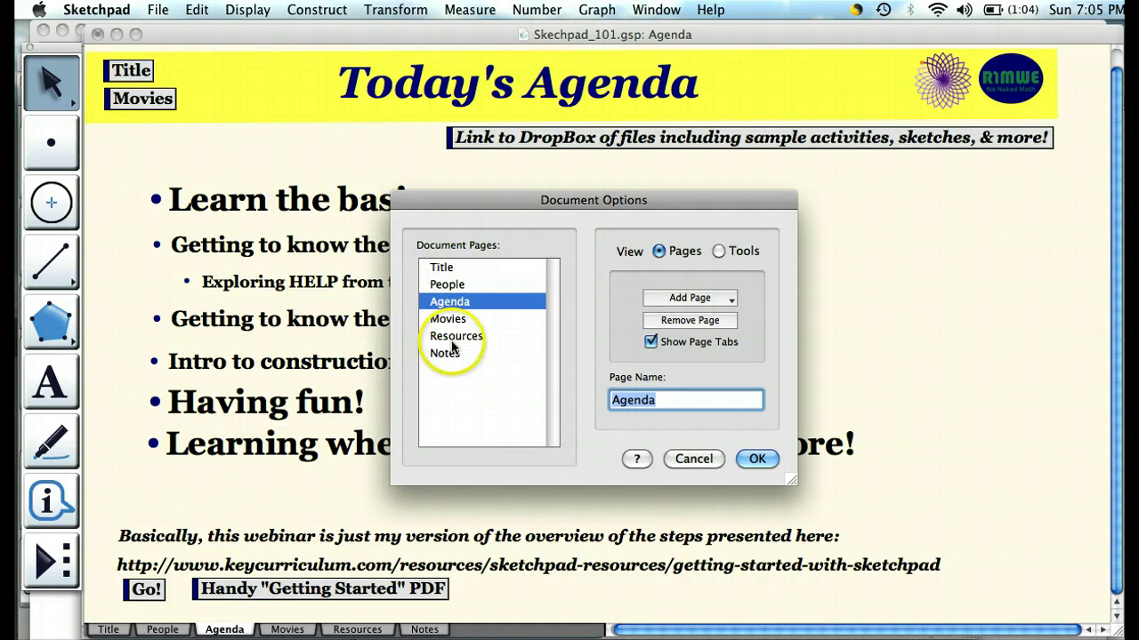
{"action": "mouse_move", "coordinate": [455, 337]}
{"action": "left_mouse_down"}
{"action": "mouse_move", "coordinate": [579, 202]}
{"action": "mouse_move", "coordinate": [451, 161]}
{"action": "left_mouse_up"}
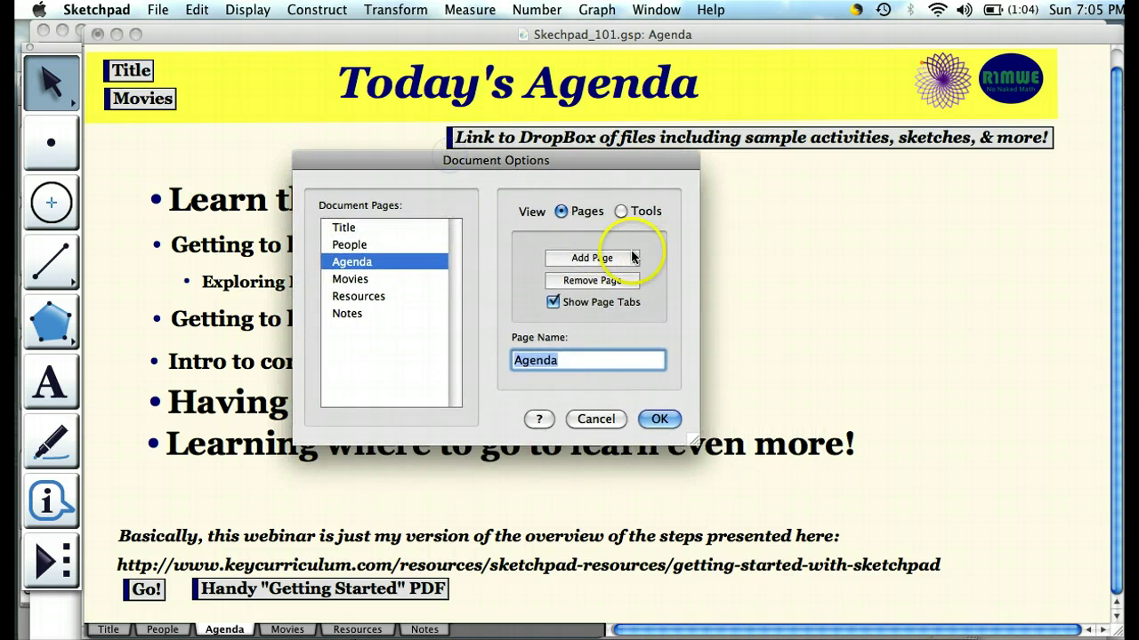
{"action": "left_click", "coordinate": [598, 258]}
{"action": "left_click", "coordinate": [596, 275]}
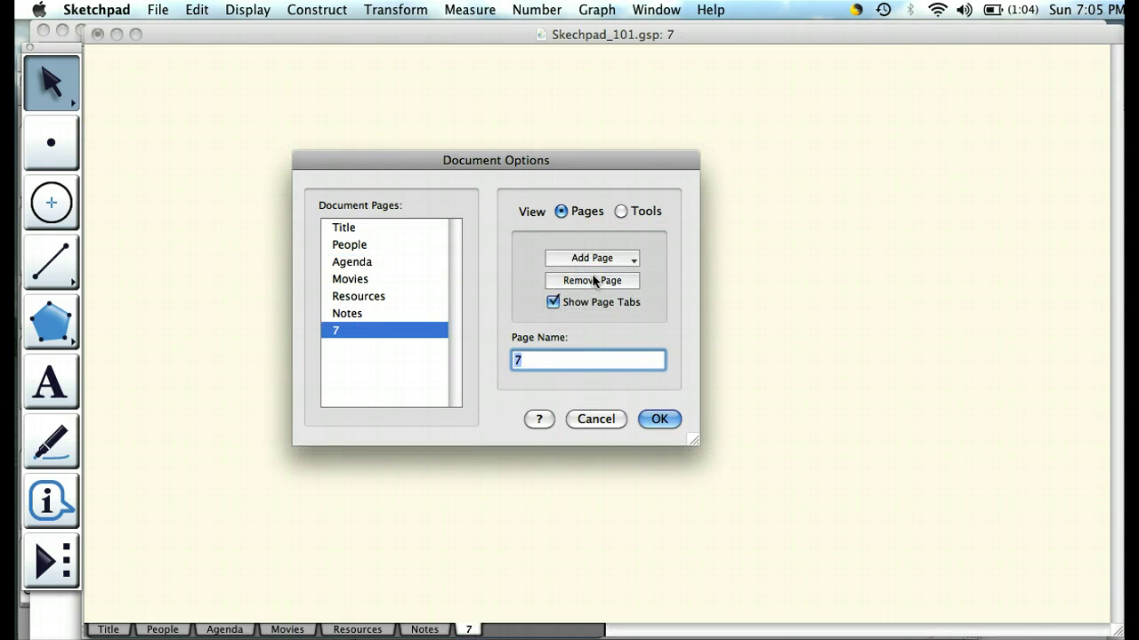
Step: Place the new blank page directly after Agenda in the page order and name it "Practice"
{"action": "left_click", "coordinate": [344, 331]}
{"action": "left_click_drag", "start_coordinate": [344, 330], "coordinate": [346, 272]}
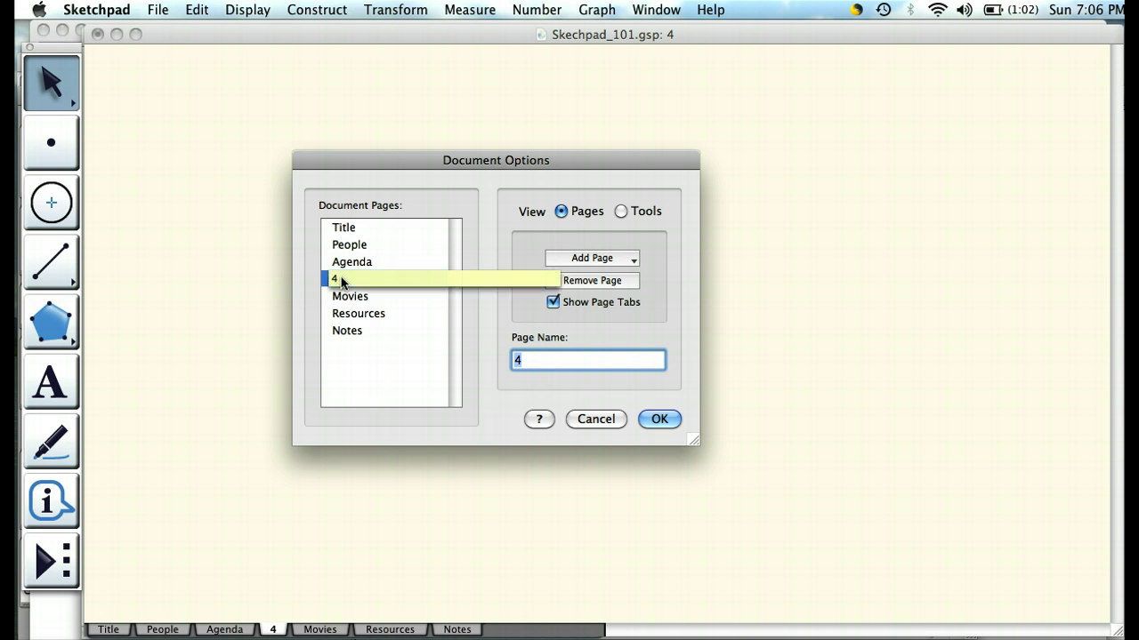
{"action": "left_click", "coordinate": [529, 360]}
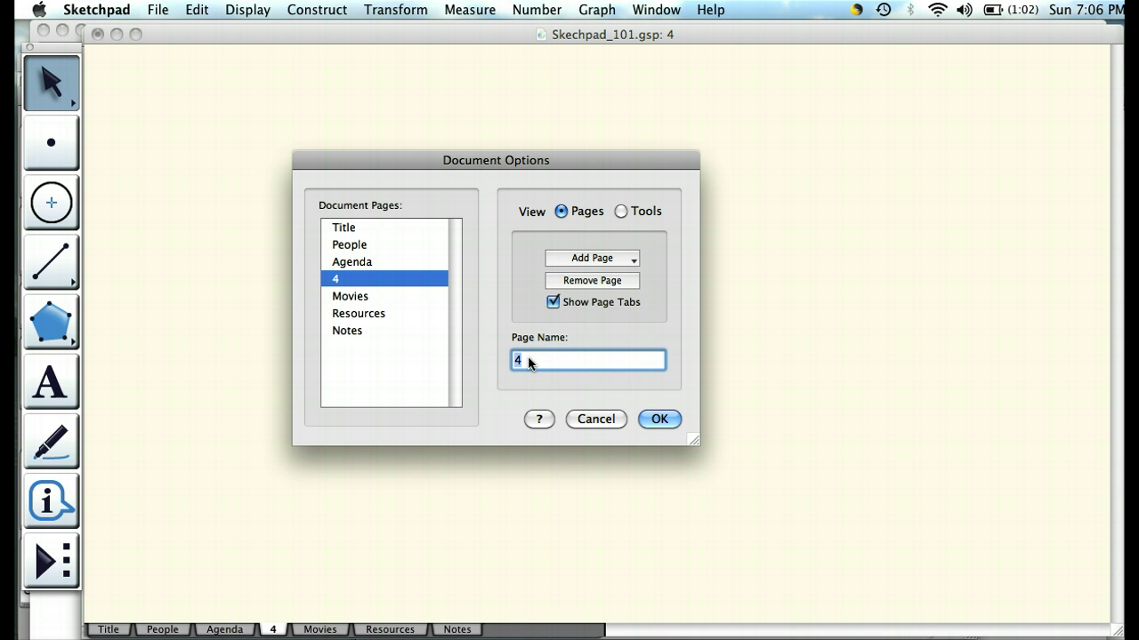
{"action": "type", "text": "Practice"}
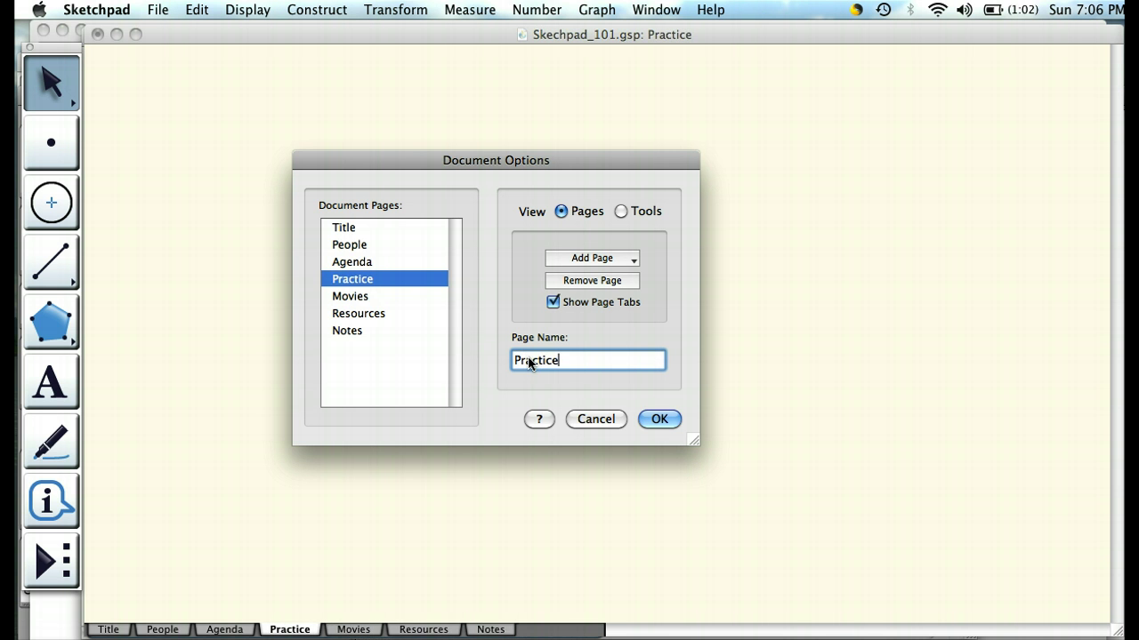
{"action": "left_click", "coordinate": [660, 420]}
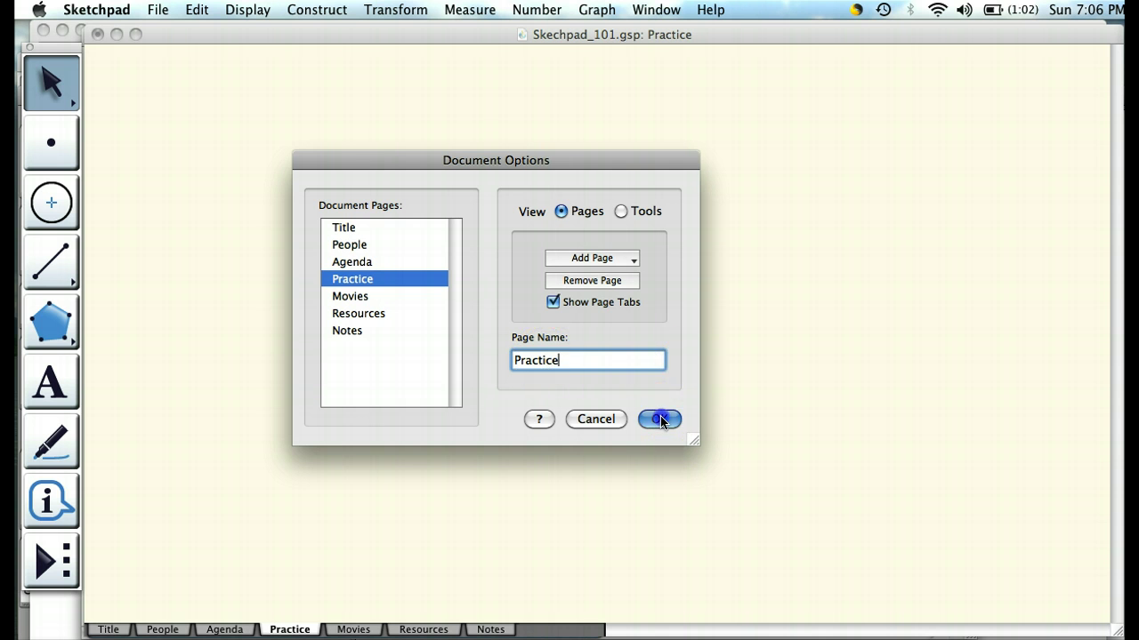
Step: Return to the Agenda page and review the available file and editing commands
{"action": "left_click", "coordinate": [225, 630]}
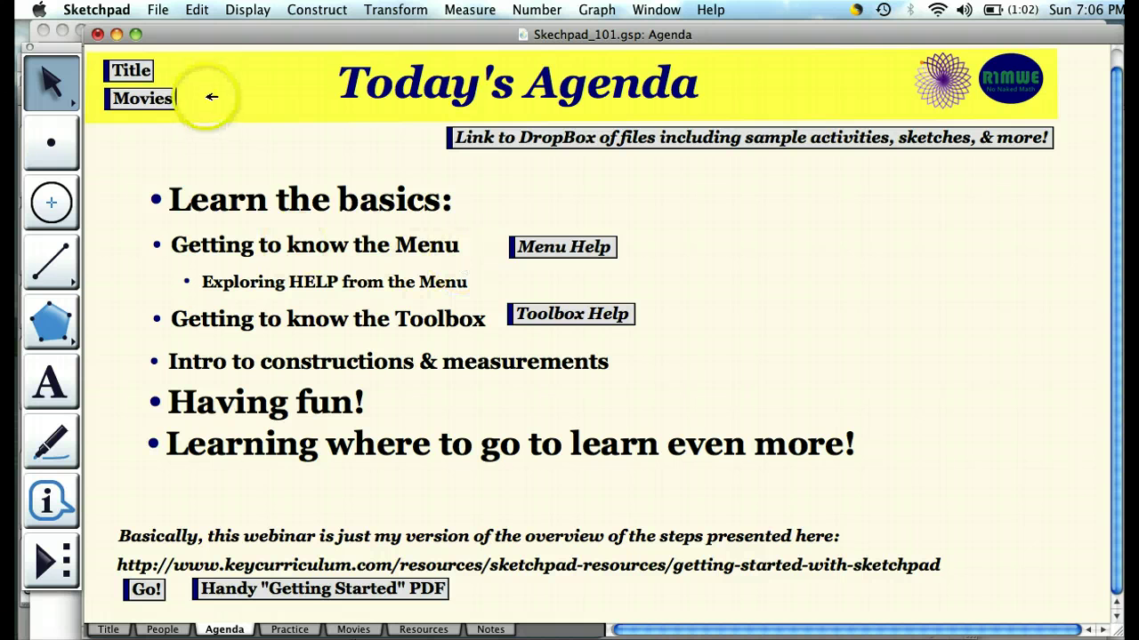
{"action": "left_click", "coordinate": [157, 9]}
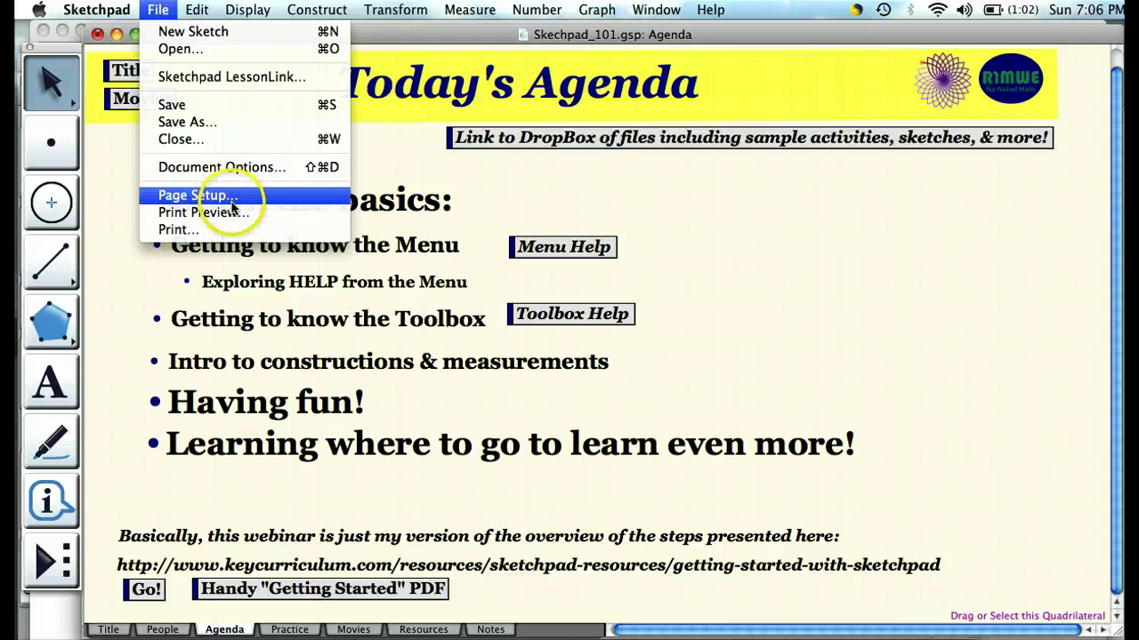
{"action": "mouse_move", "coordinate": [247, 10]}
{"action": "mouse_move", "coordinate": [196, 11]}
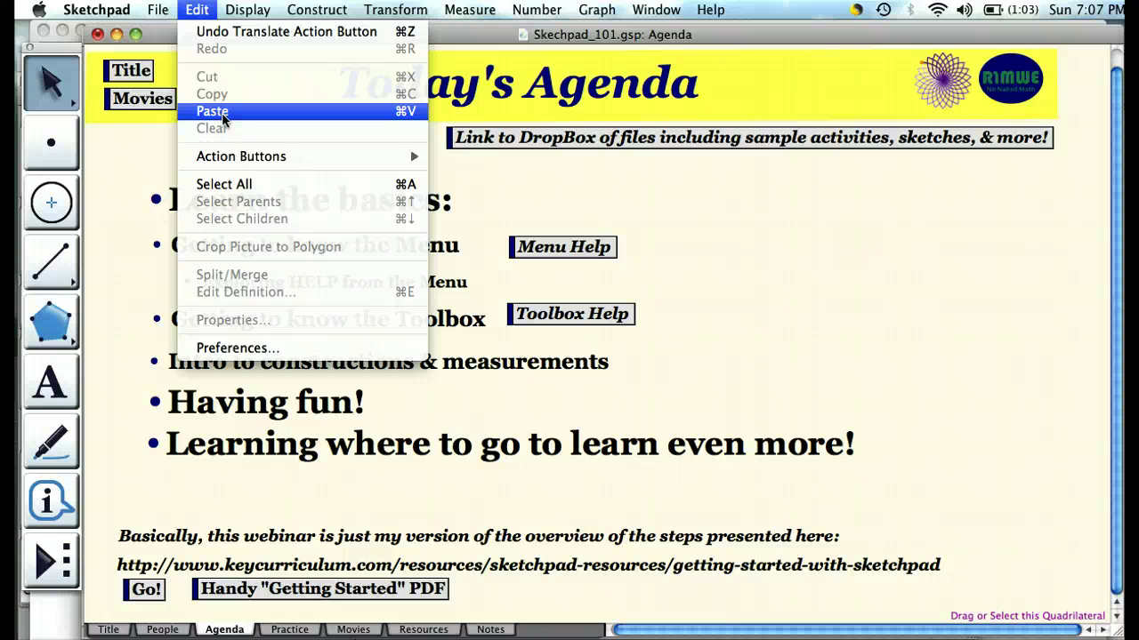
{"action": "left_click", "coordinate": [238, 249]}
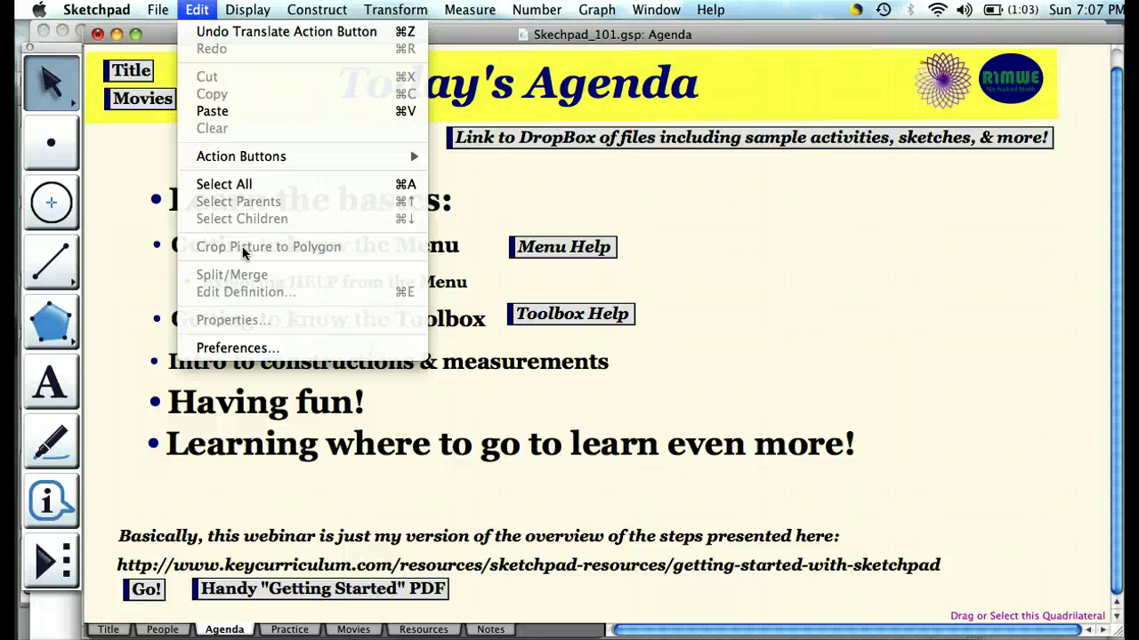
{"action": "mouse_move", "coordinate": [295, 157]}
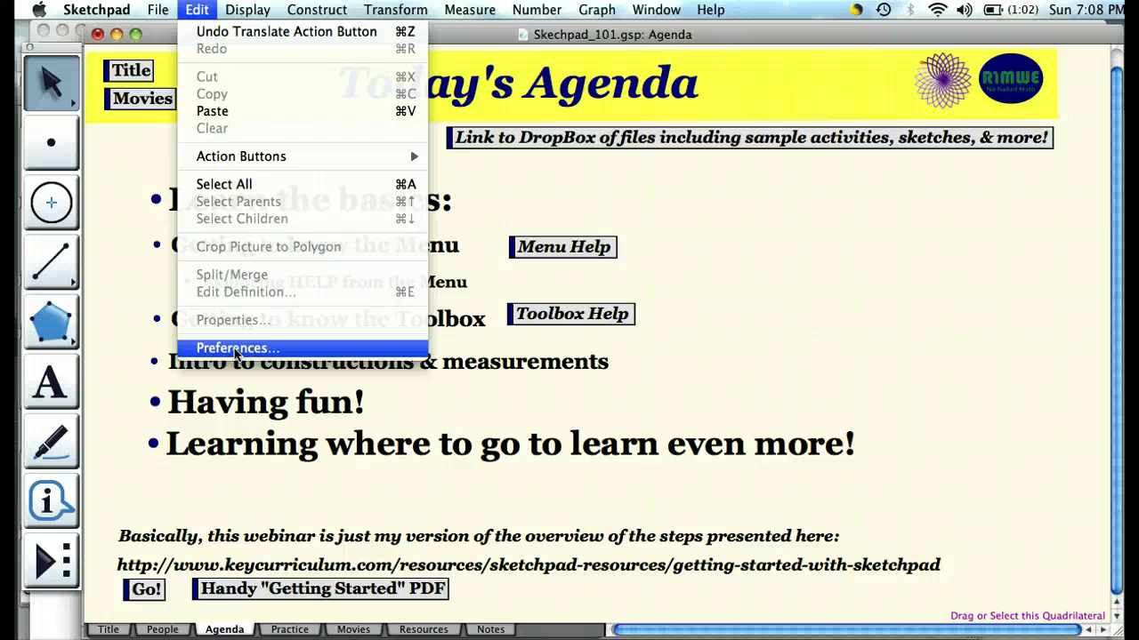
Step: Examine the unit and precision choices for angles and distances in the Units preferences without changing them
{"action": "left_click", "coordinate": [236, 348]}
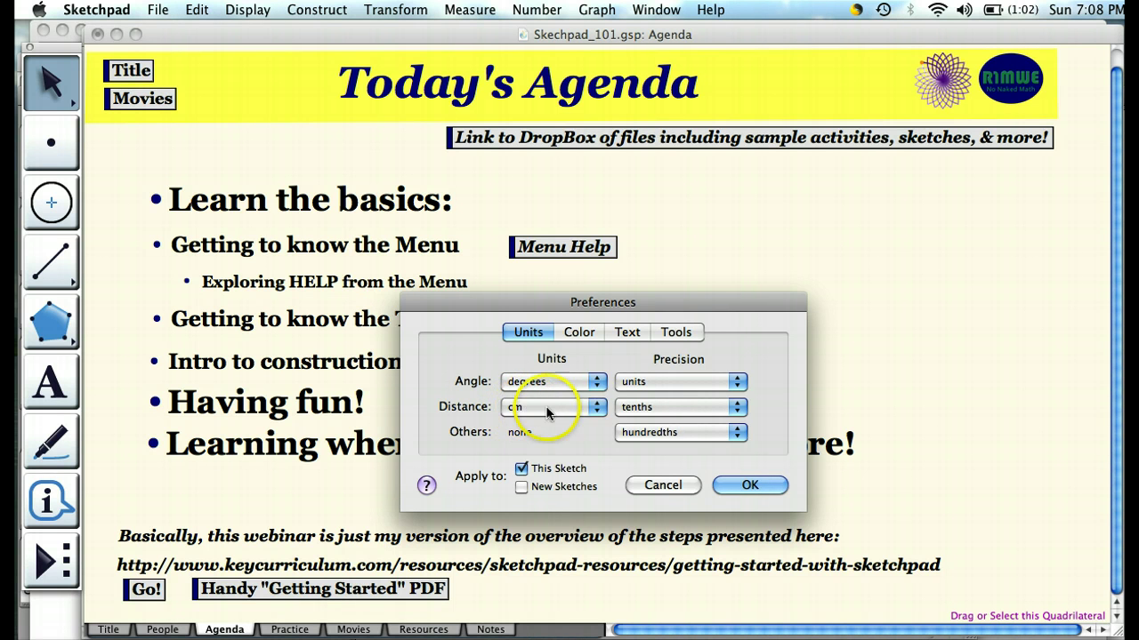
{"action": "left_click", "coordinate": [595, 409]}
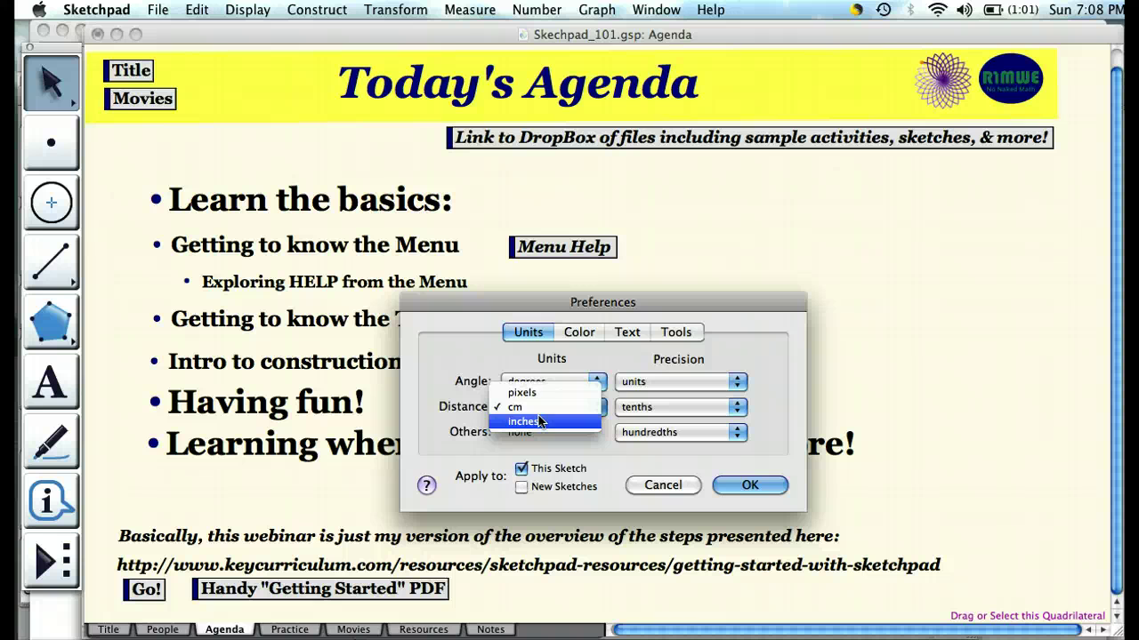
{"action": "left_click", "coordinate": [628, 354]}
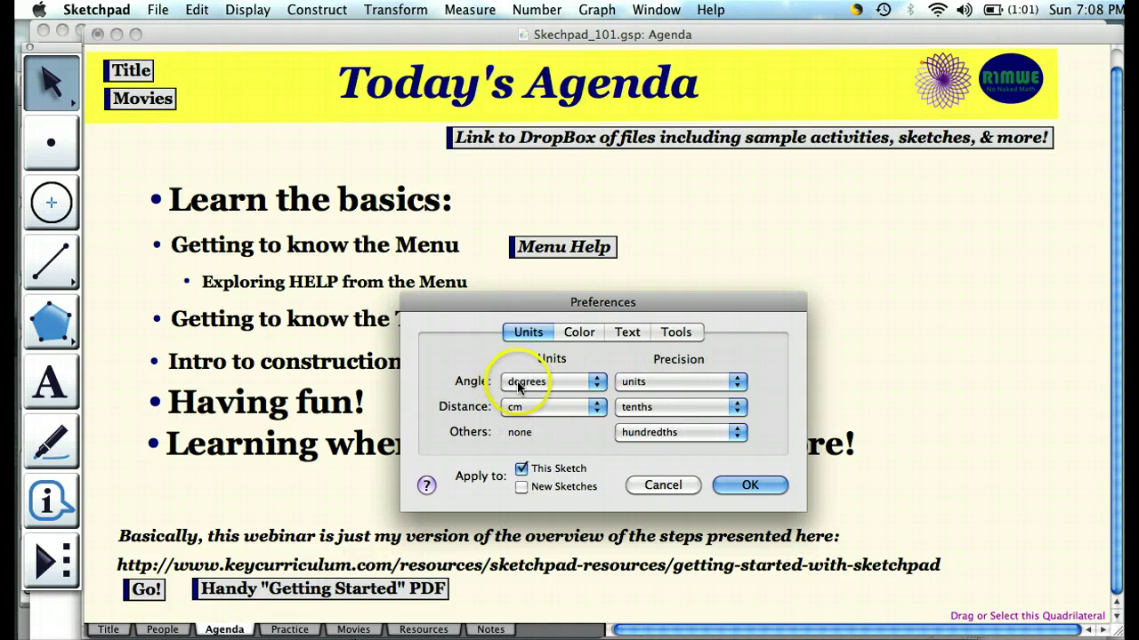
{"action": "left_click", "coordinate": [651, 381]}
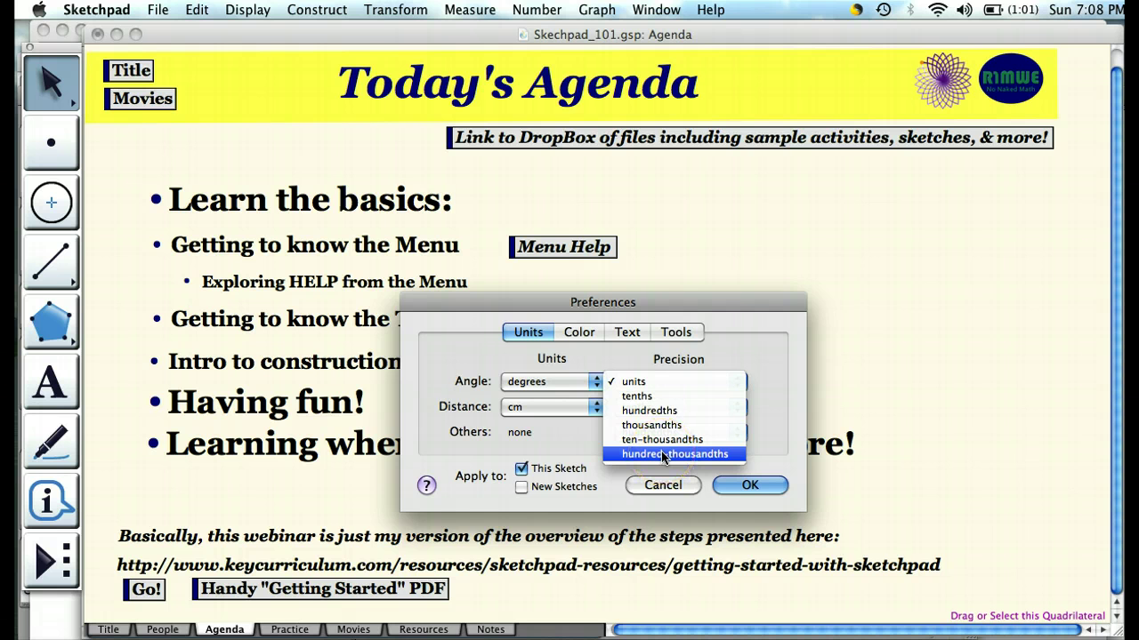
{"action": "left_click_drag", "start_coordinate": [661, 451], "coordinate": [648, 382]}
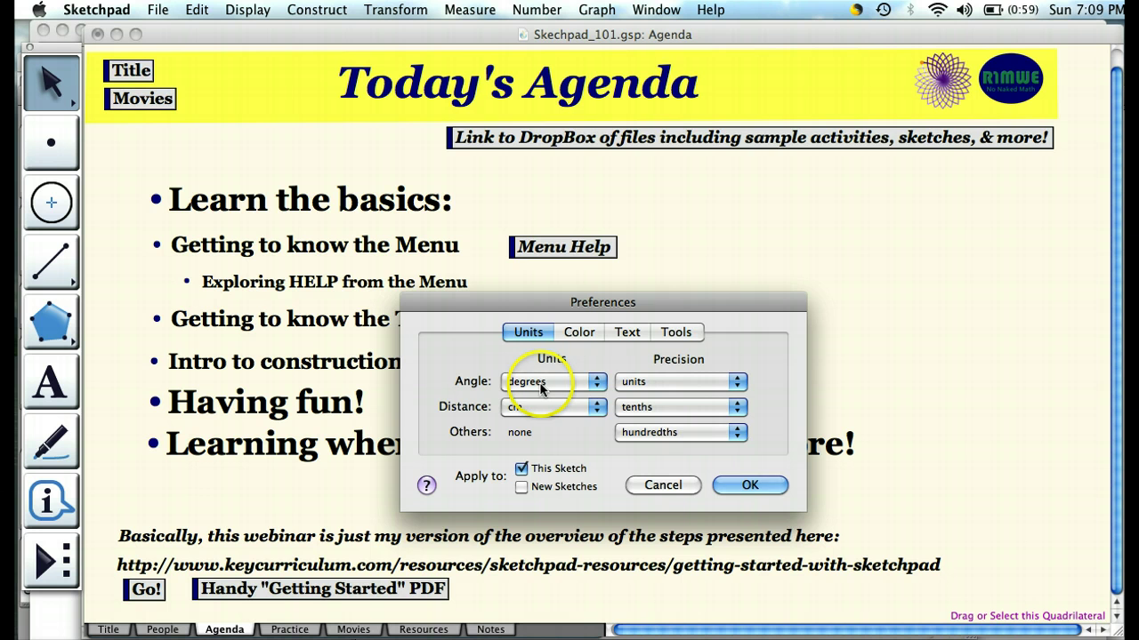
{"action": "left_click", "coordinate": [597, 383]}
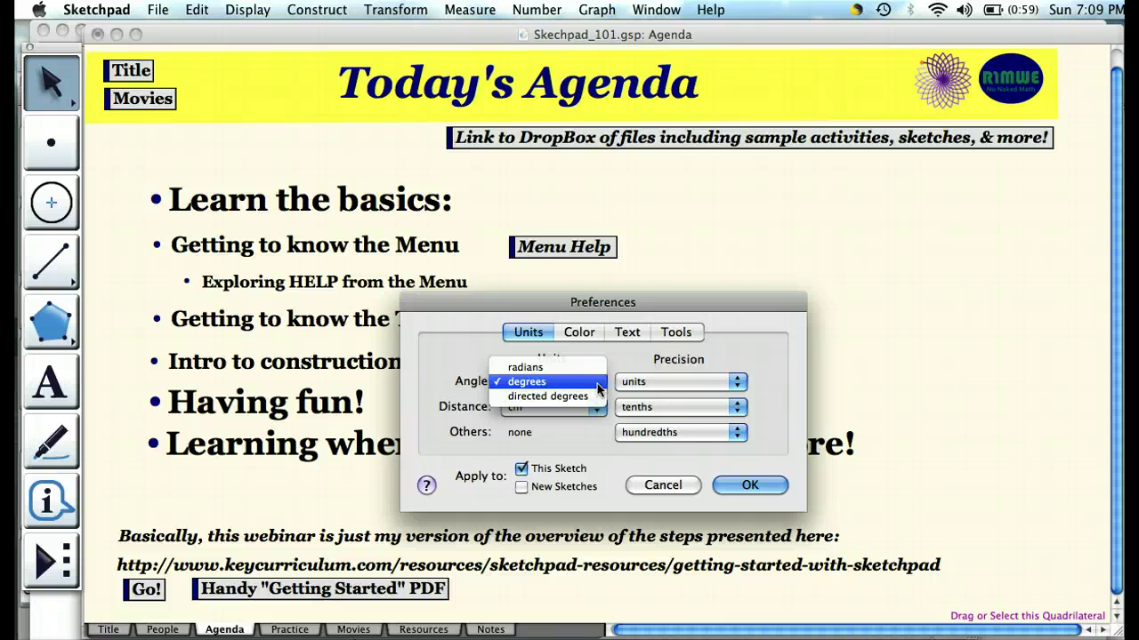
{"action": "left_click", "coordinate": [434, 370]}
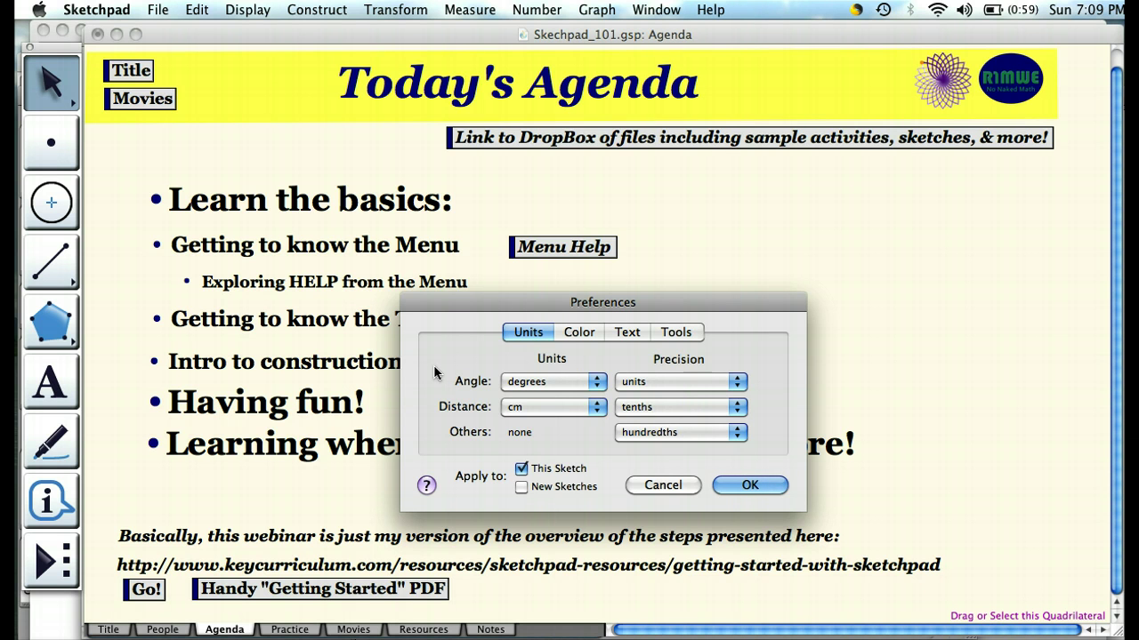
{"action": "left_click", "coordinate": [563, 408]}
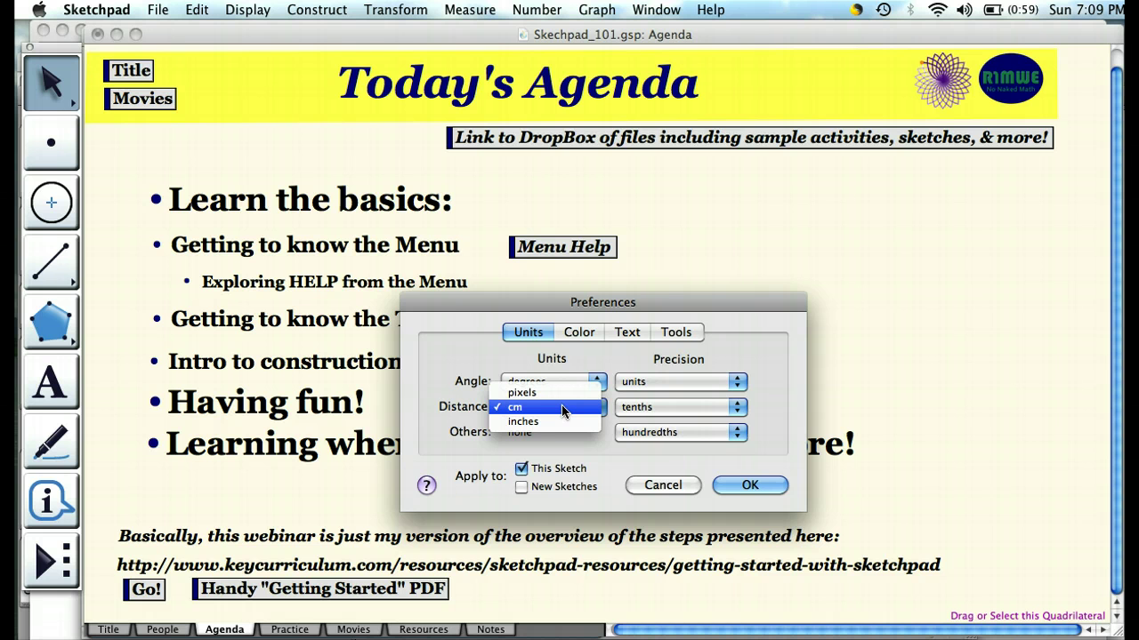
{"action": "left_click", "coordinate": [427, 399]}
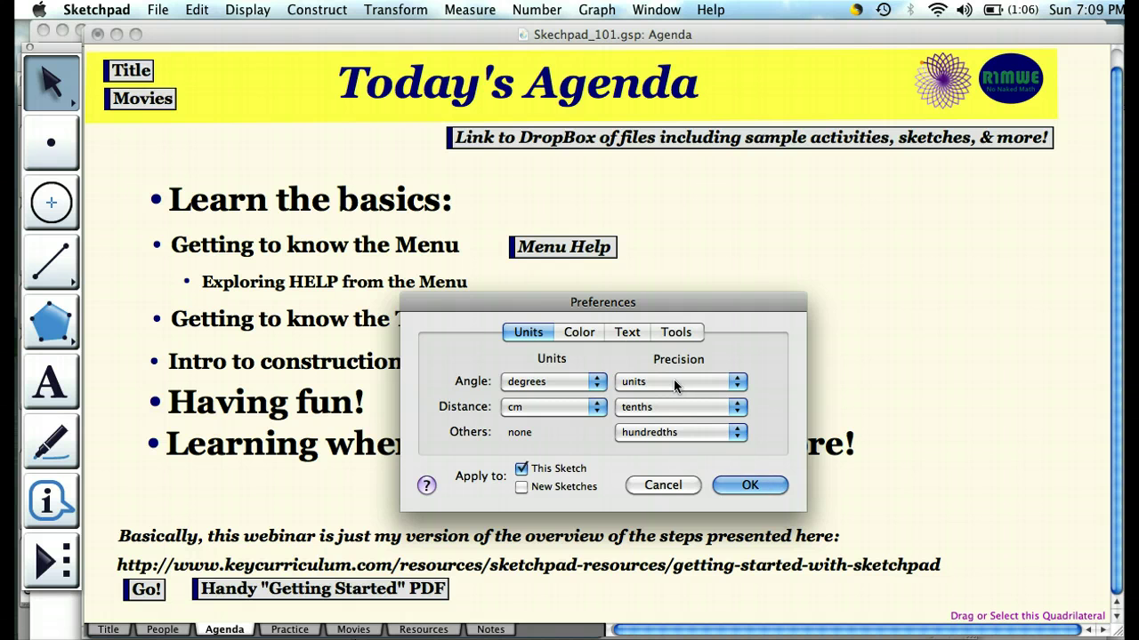
Step: Review the Text, Tools, Units and Color preferences, including automatic point labels, and leave without applying any changes
{"action": "left_click", "coordinate": [622, 336]}
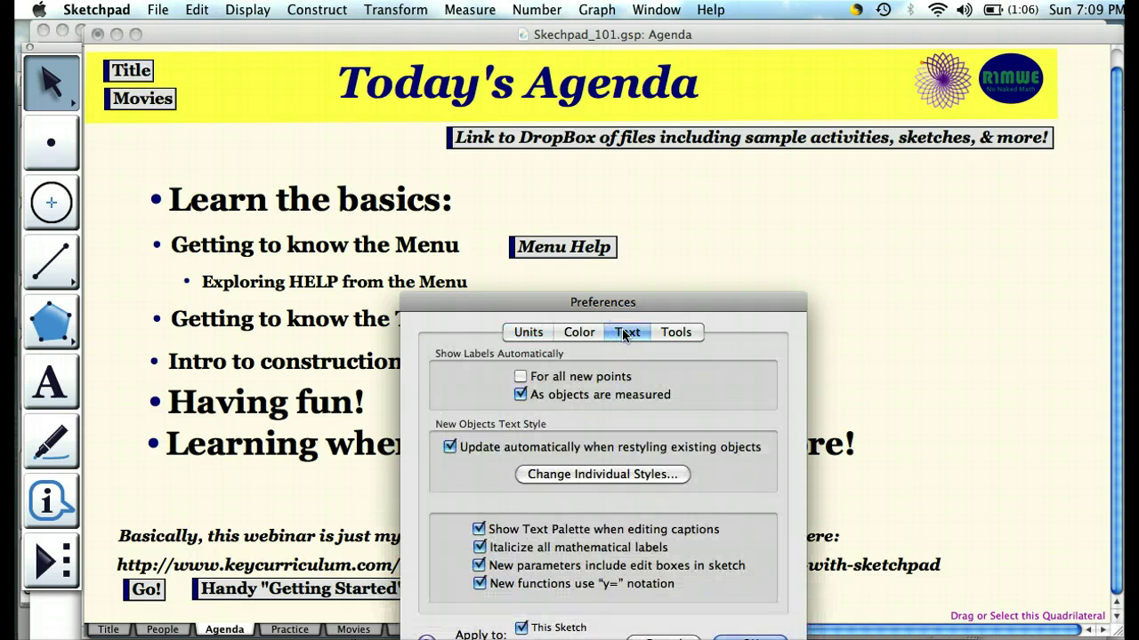
{"action": "left_click_drag", "start_coordinate": [543, 303], "coordinate": [513, 185]}
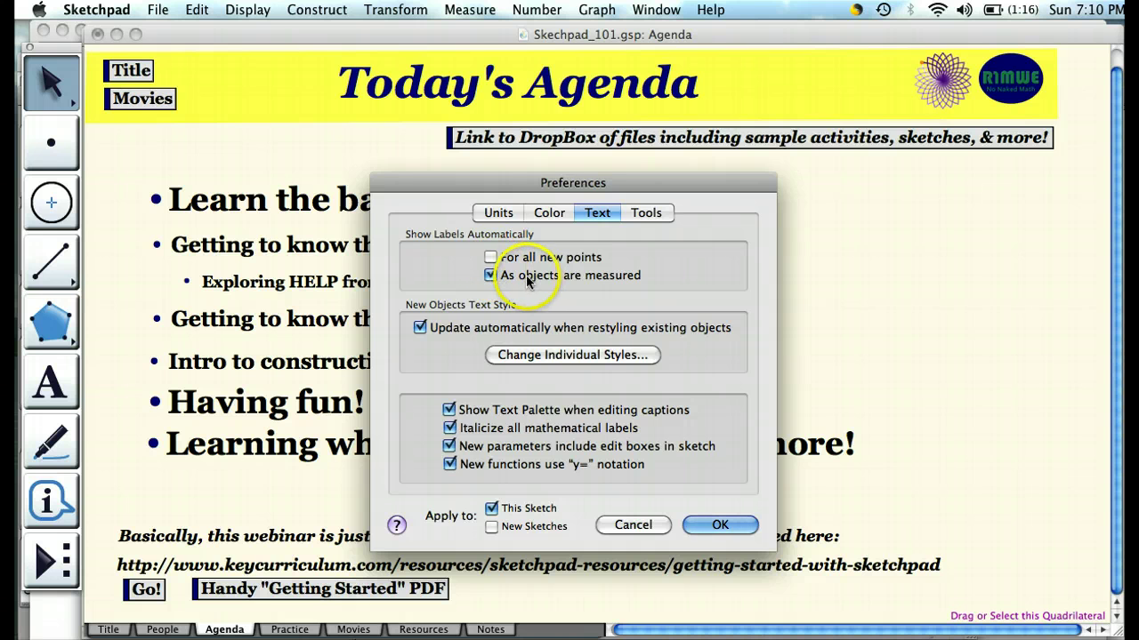
{"action": "left_click", "coordinate": [490, 257]}
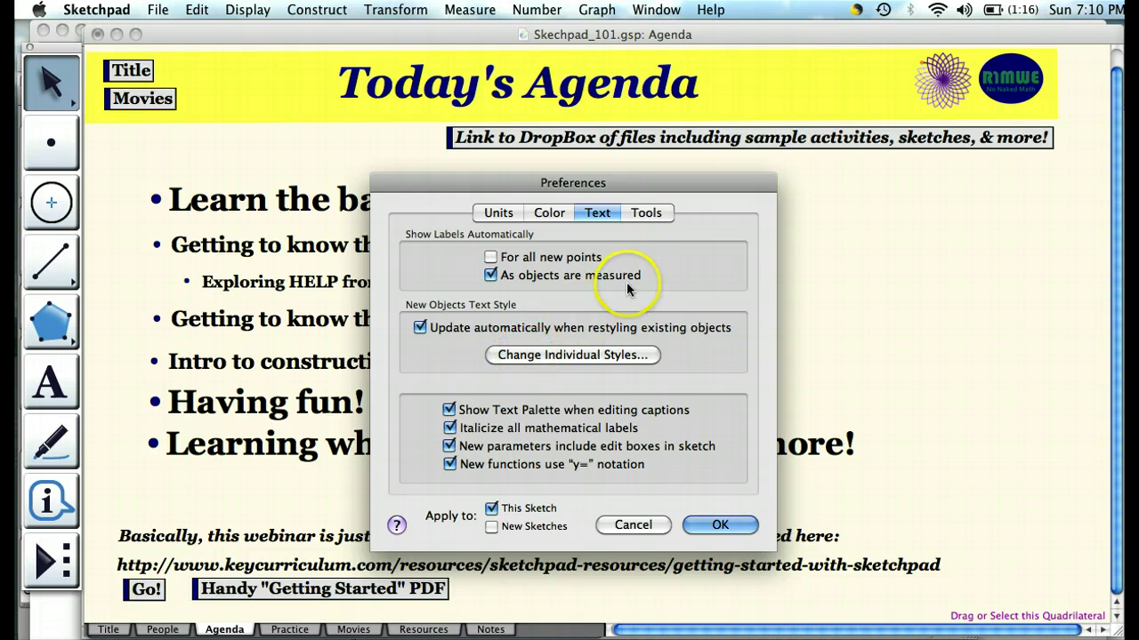
{"action": "left_click", "coordinate": [648, 217]}
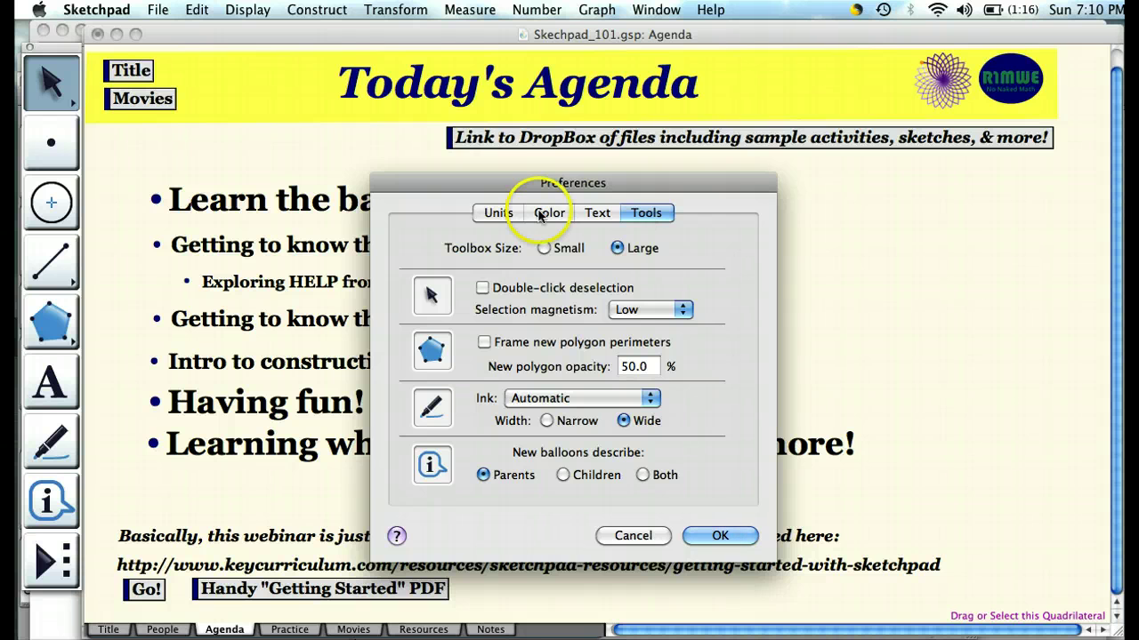
{"action": "left_click", "coordinate": [504, 213]}
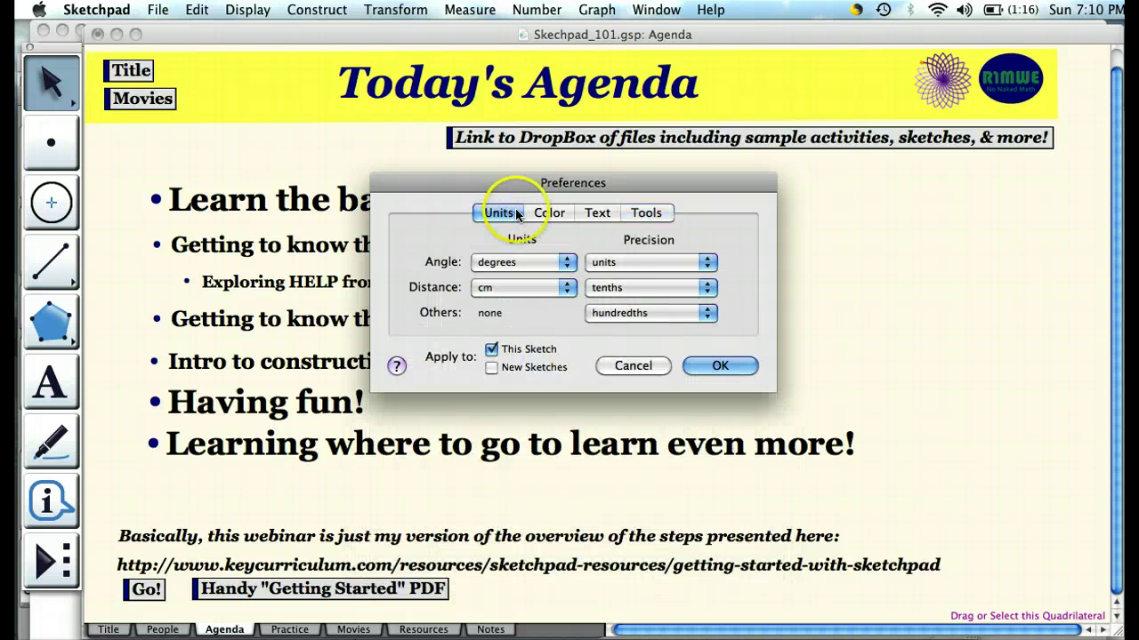
{"action": "left_click", "coordinate": [547, 215]}
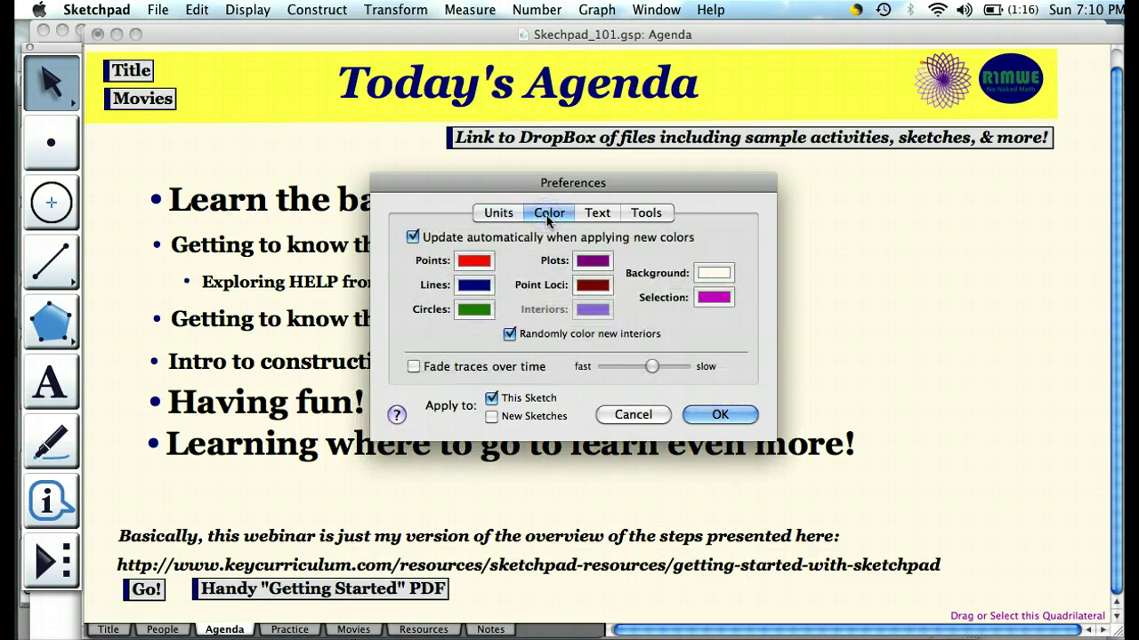
{"action": "left_click", "coordinate": [635, 414]}
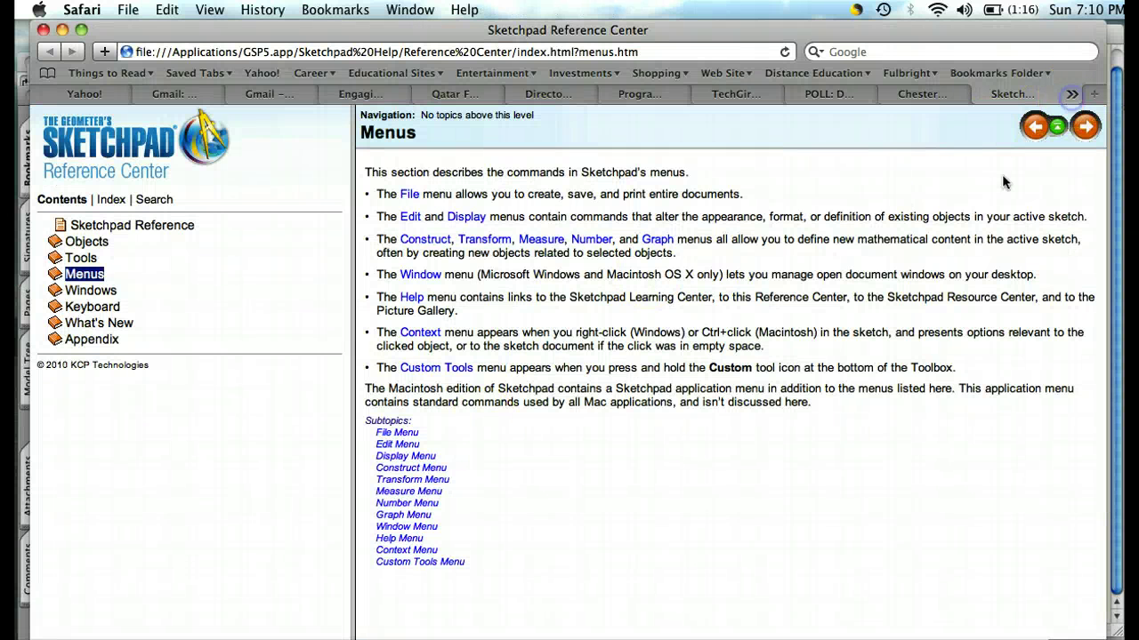
Step: In Safari, go to the Dropbox page for Sketchpad 101 and open Quiz#6.doc
{"action": "left_click", "coordinate": [1072, 95]}
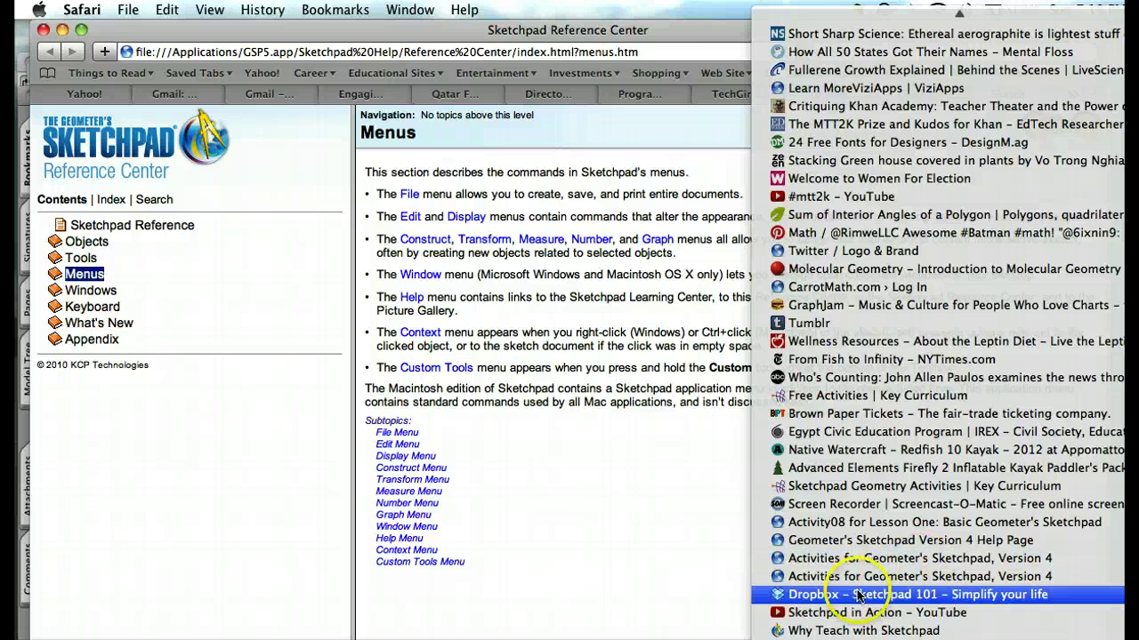
{"action": "left_click", "coordinate": [859, 596]}
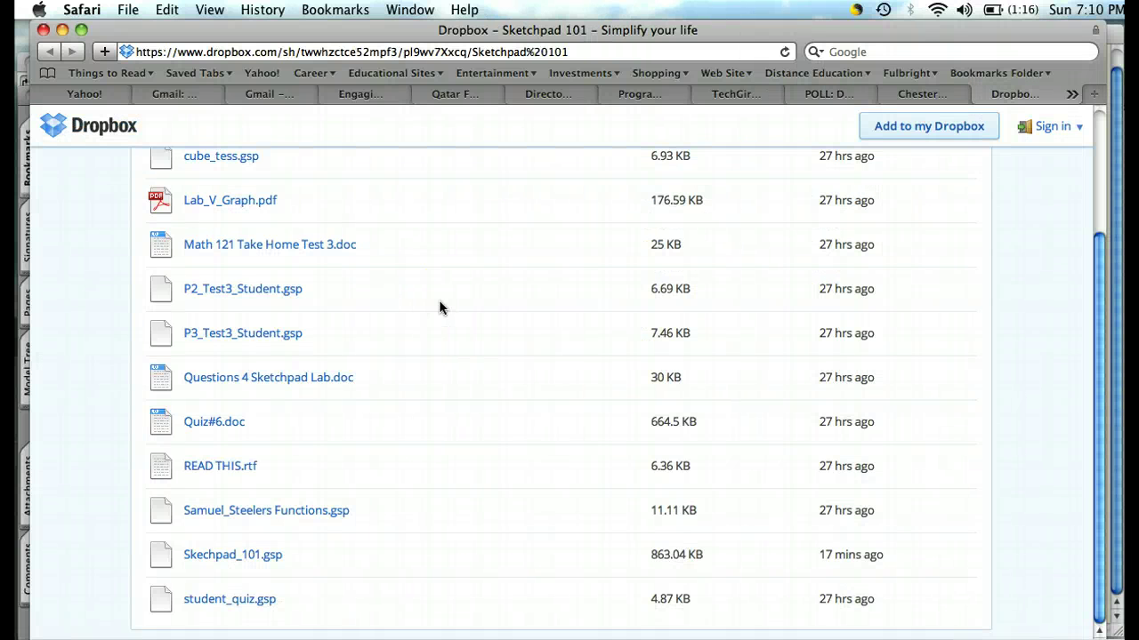
{"action": "left_click", "coordinate": [205, 423]}
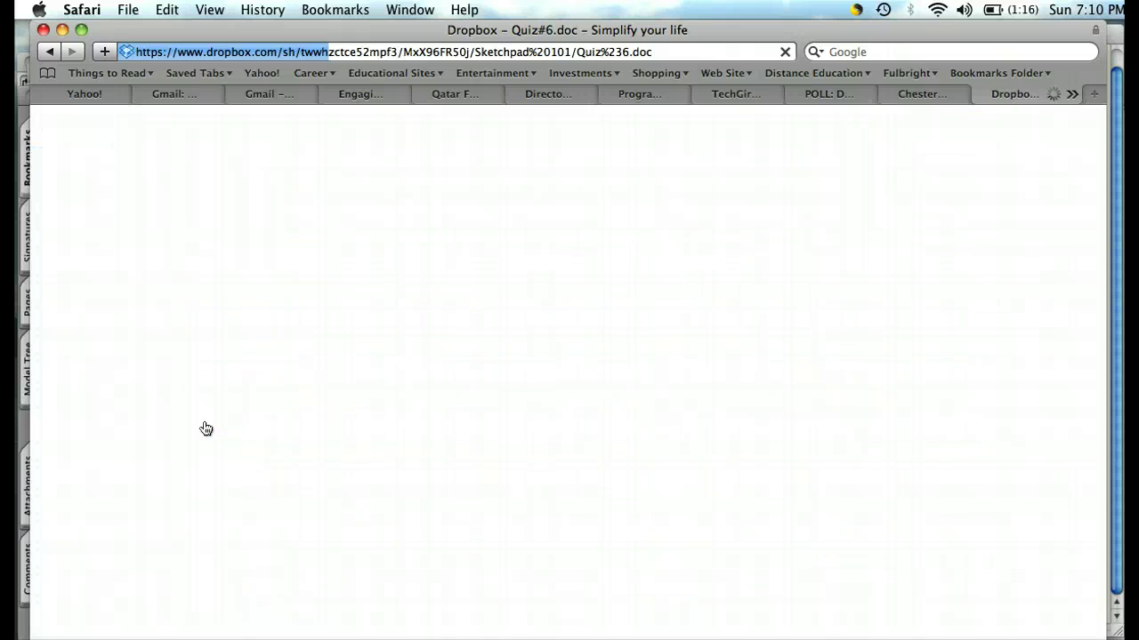
{"action": "left_click", "coordinate": [541, 389]}
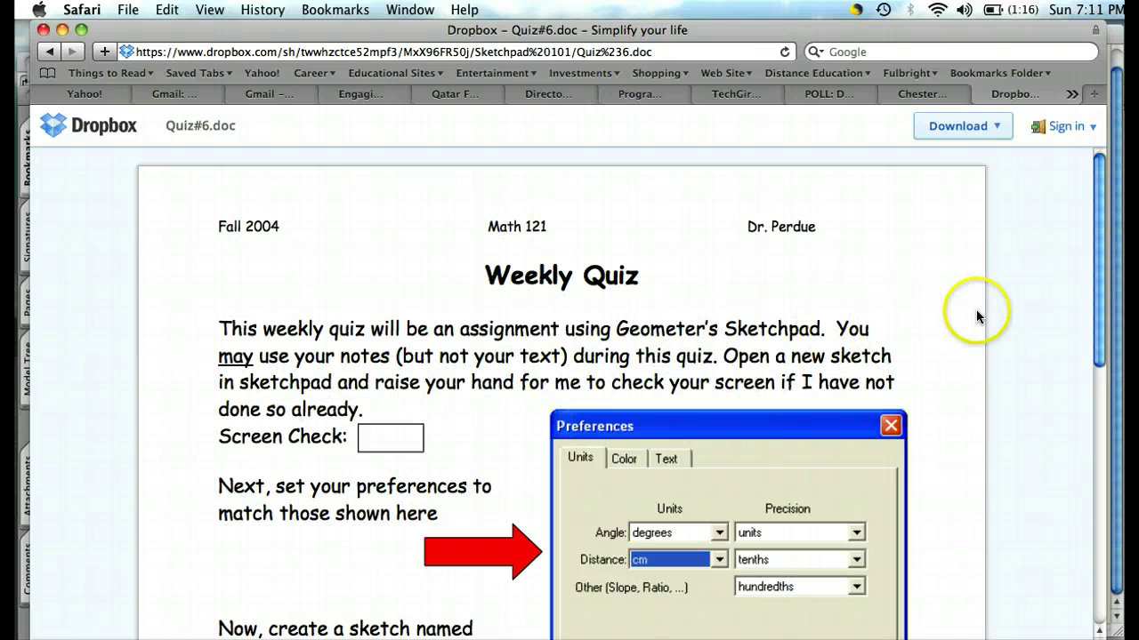
Step: Read through the weekly quiz, from the required preference settings to the list of scored items and closing instructions
{"action": "scroll", "coordinate": [939, 305], "scroll_direction": "down", "scroll_amount": 3}
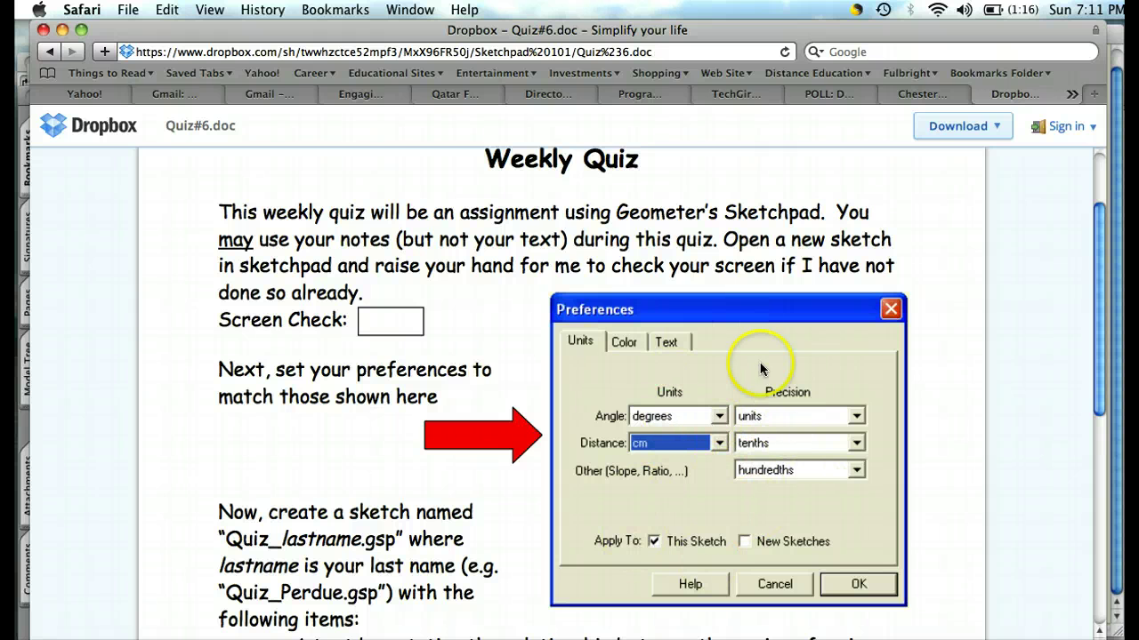
{"action": "scroll", "coordinate": [648, 449], "scroll_direction": "down", "scroll_amount": 6}
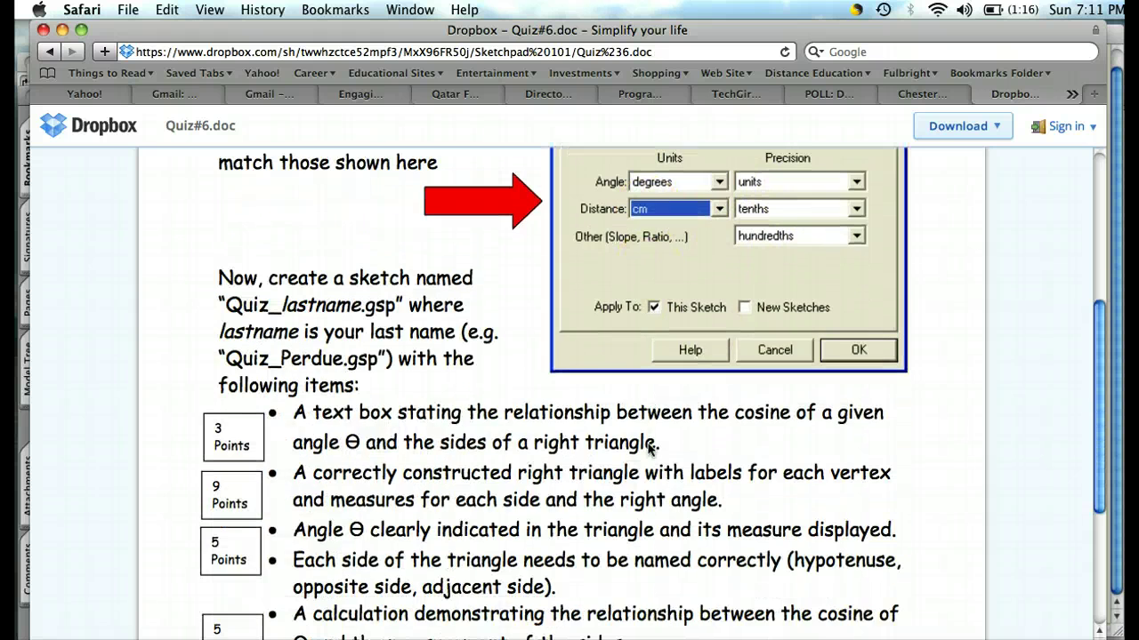
{"action": "scroll", "coordinate": [609, 449], "scroll_direction": "down", "scroll_amount": 4}
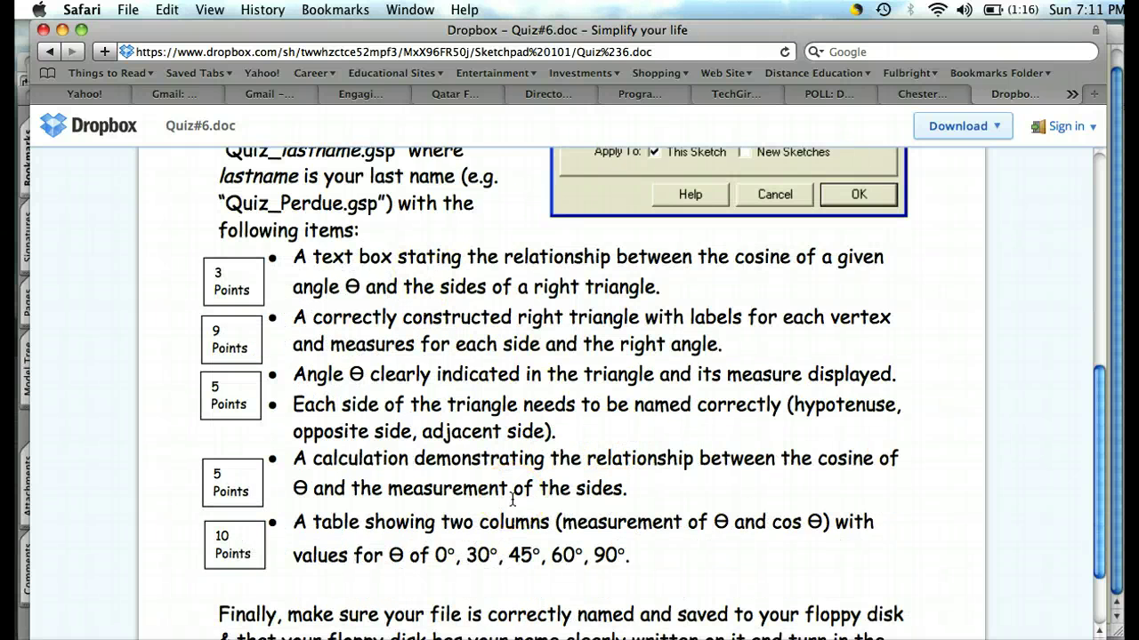
{"action": "scroll", "coordinate": [512, 500], "scroll_direction": "down", "scroll_amount": 3}
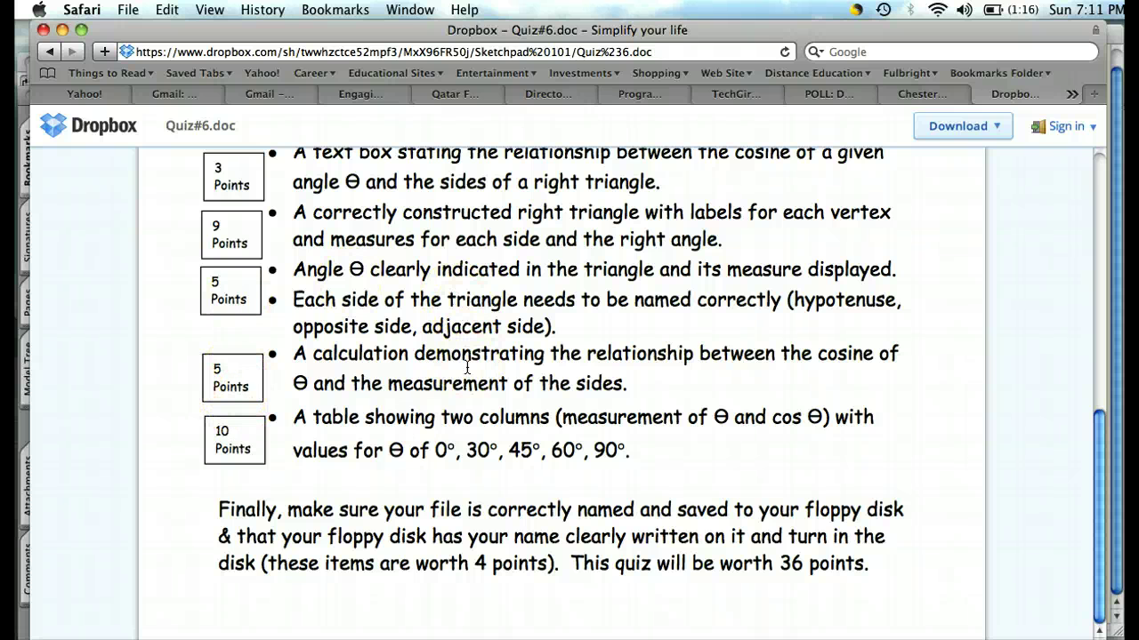
Step: Switch back to Sketchpad, show the Text Palette and place it just above the "Learn the basics:" caption
{"action": "key", "text": "super+Tab"}
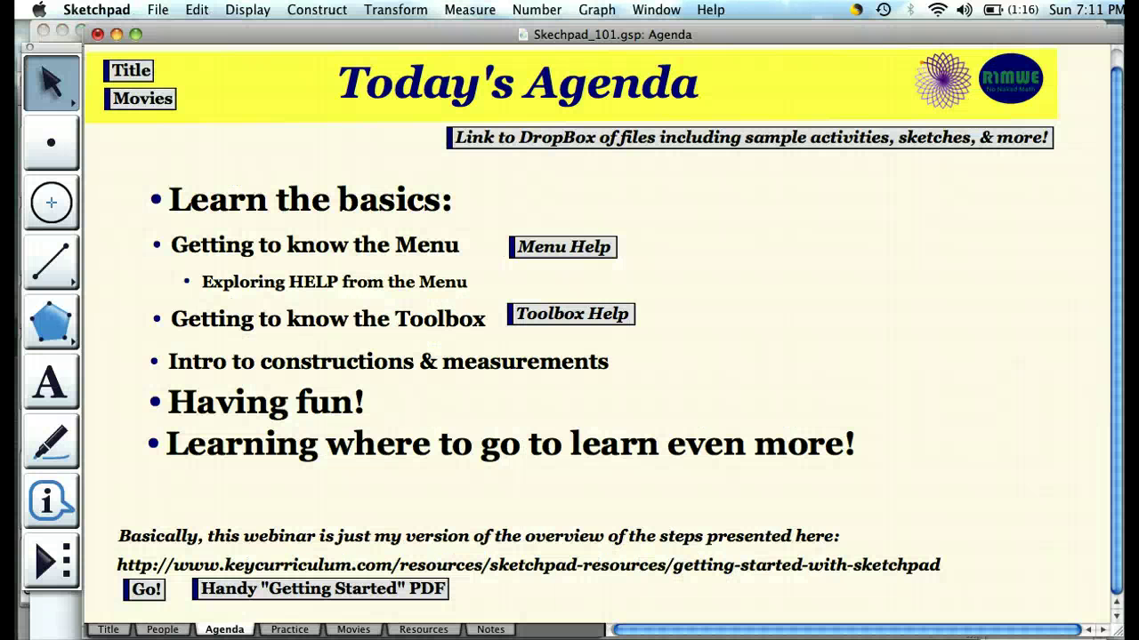
{"action": "left_click", "coordinate": [248, 11]}
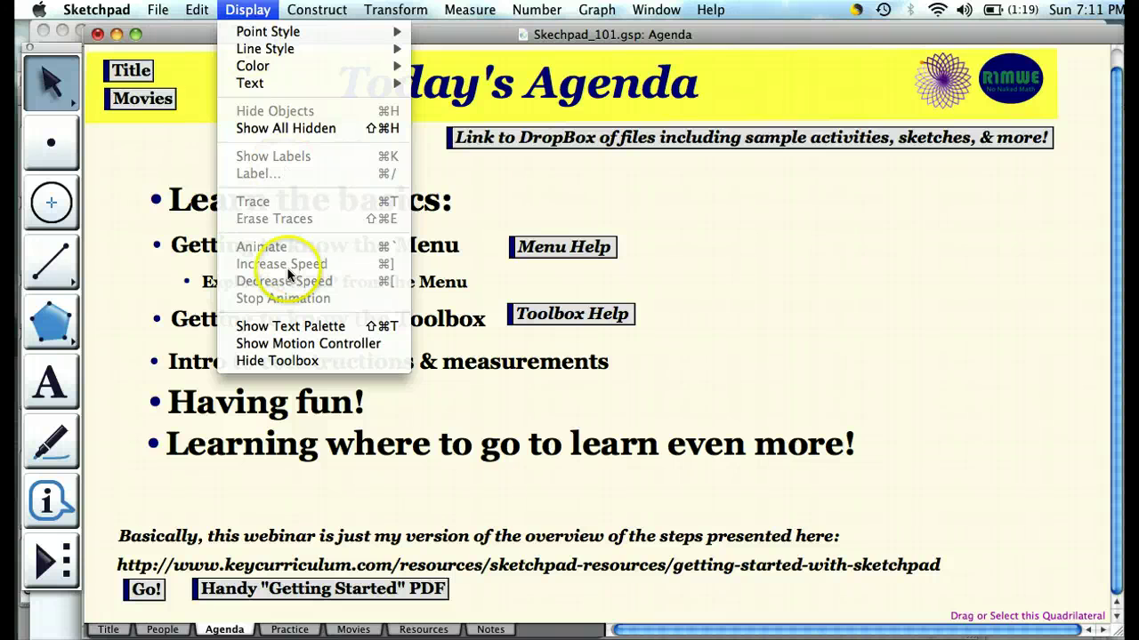
{"action": "left_click", "coordinate": [263, 328]}
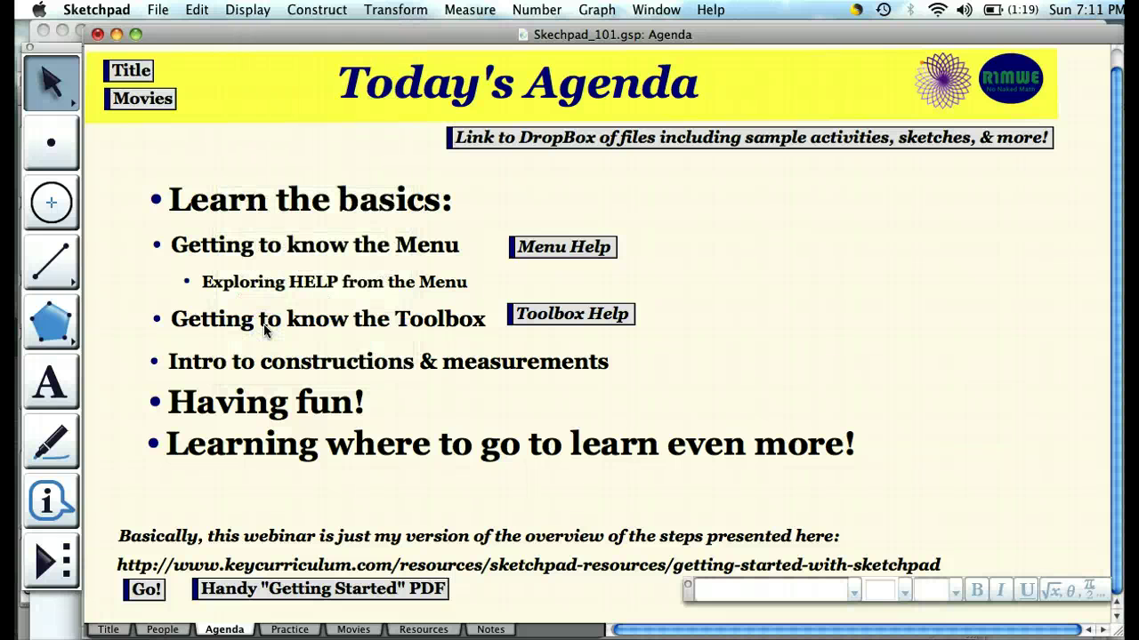
{"action": "left_click_drag", "start_coordinate": [689, 595], "coordinate": [264, 167]}
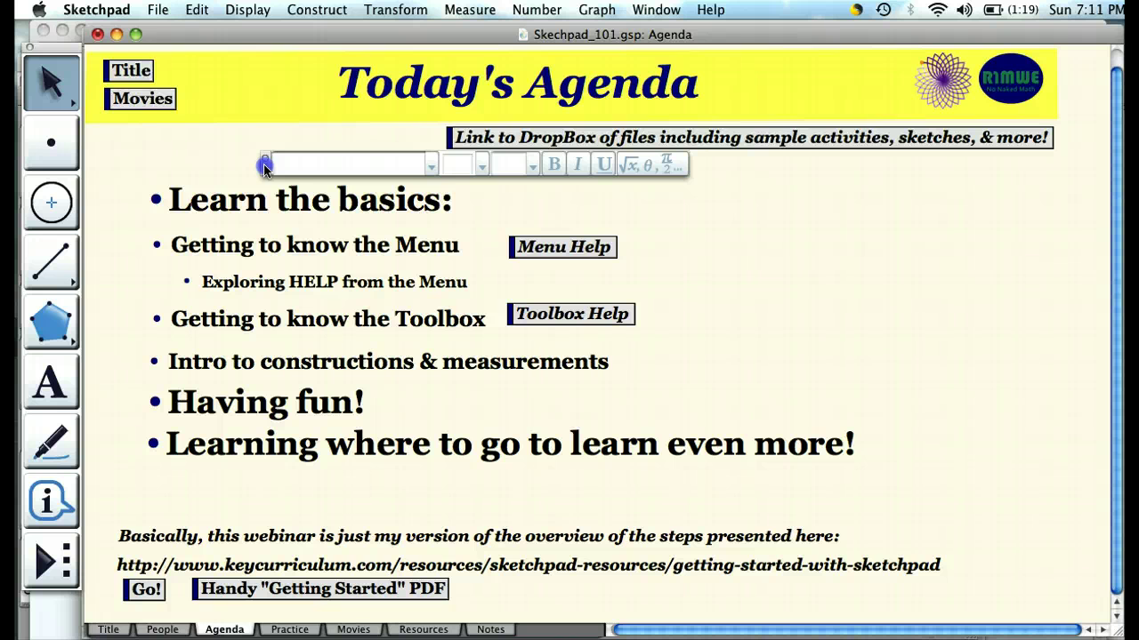
Step: Change the font of the "Learn the basics:" caption to Arial Black and close the Text Palette
{"action": "left_click", "coordinate": [250, 202]}
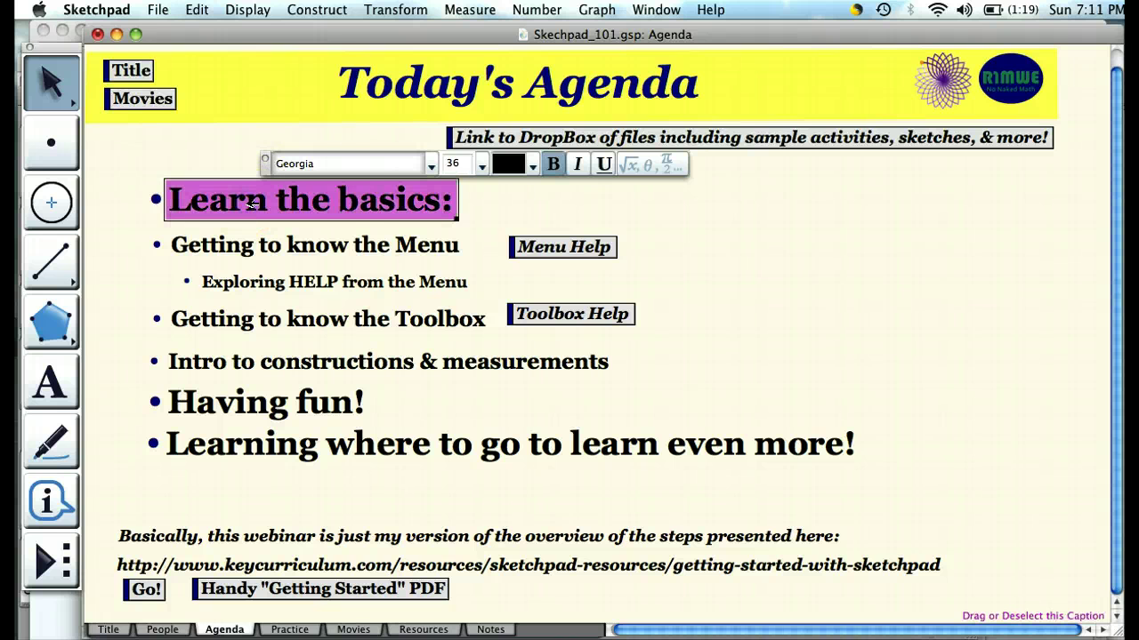
{"action": "left_click", "coordinate": [432, 165]}
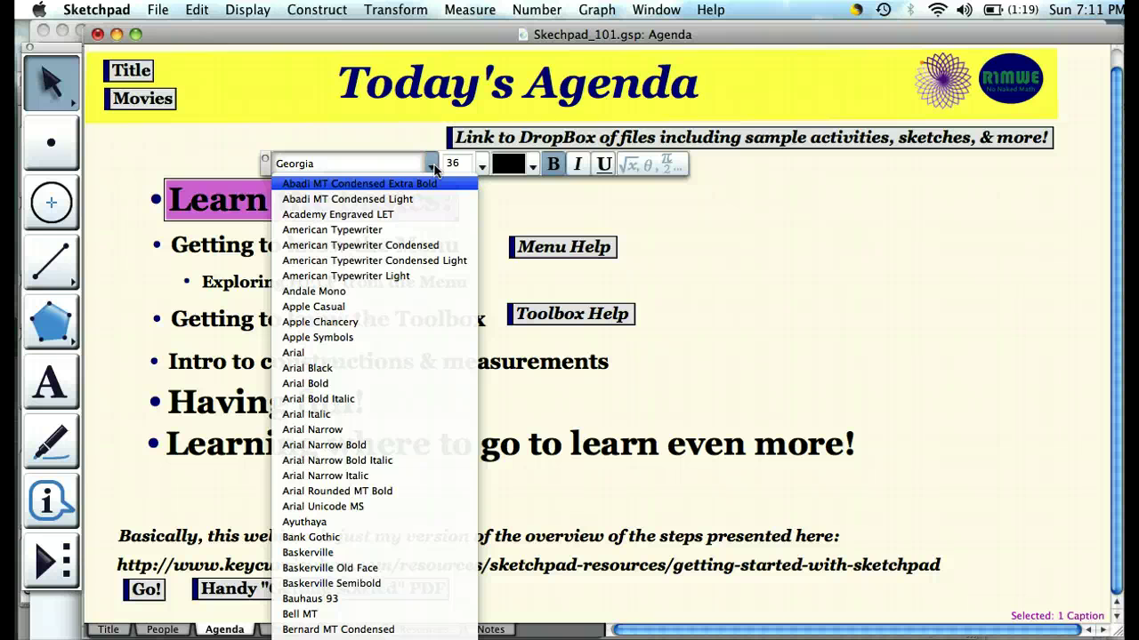
{"action": "left_click", "coordinate": [303, 368]}
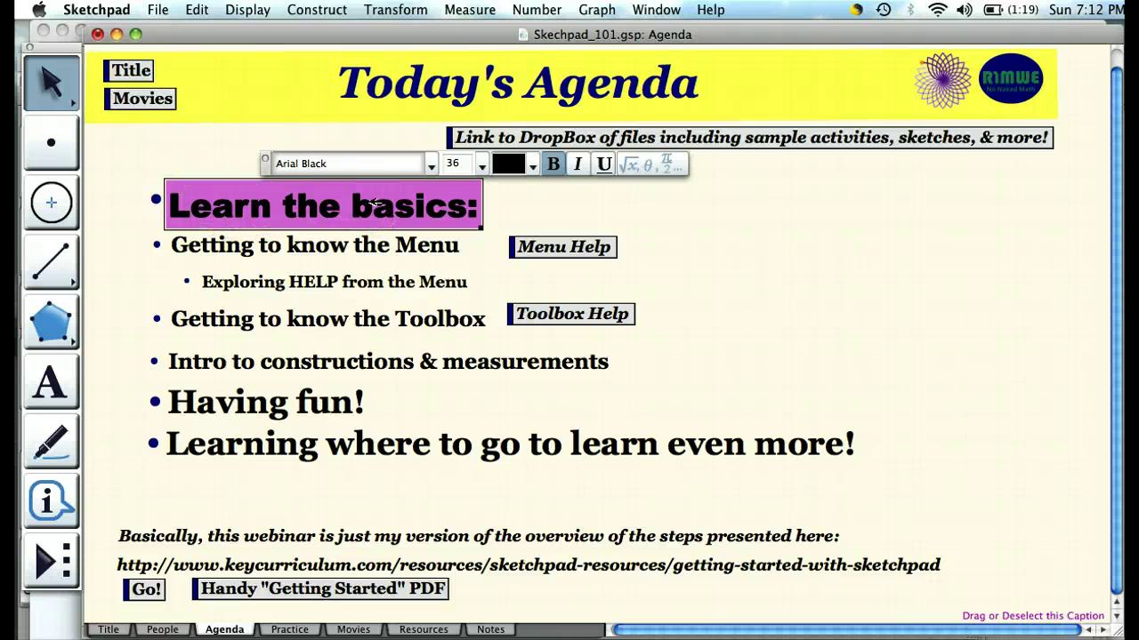
{"action": "left_click", "coordinate": [269, 158]}
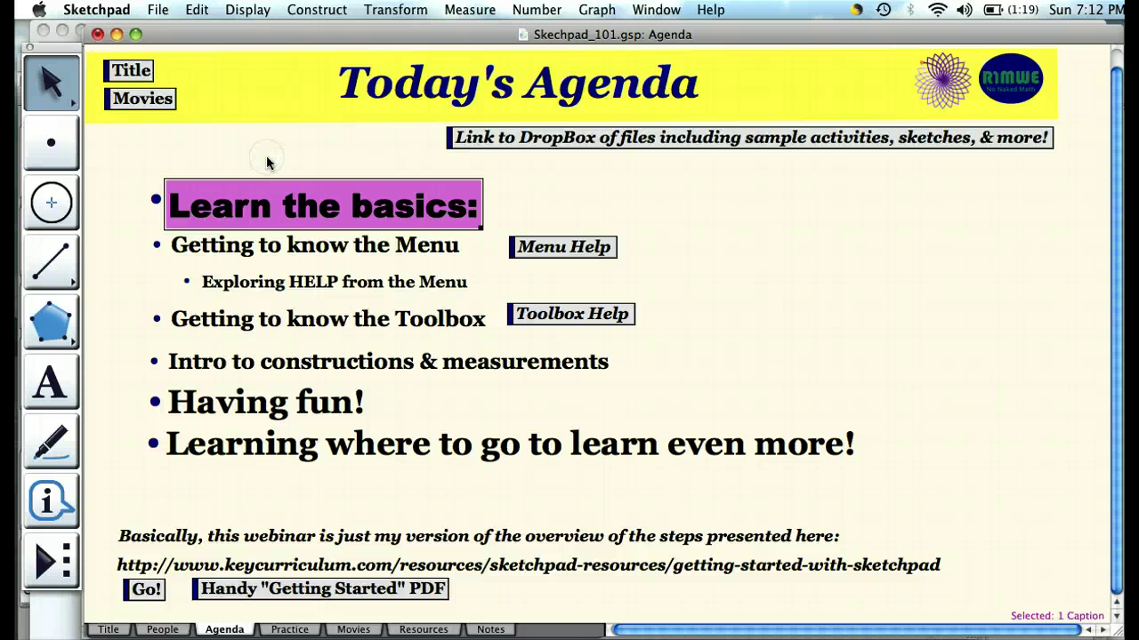
Step: Undo the last move of the DropBox link action button
{"action": "left_click", "coordinate": [194, 10]}
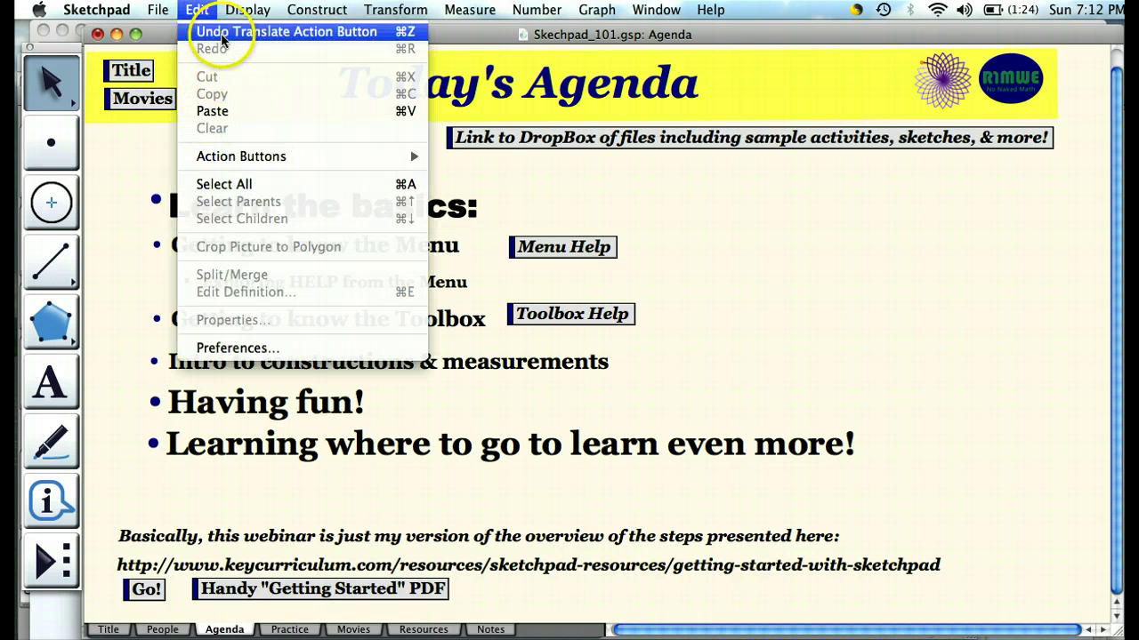
{"action": "left_click", "coordinate": [157, 167]}
{"action": "key", "text": "super+z"}
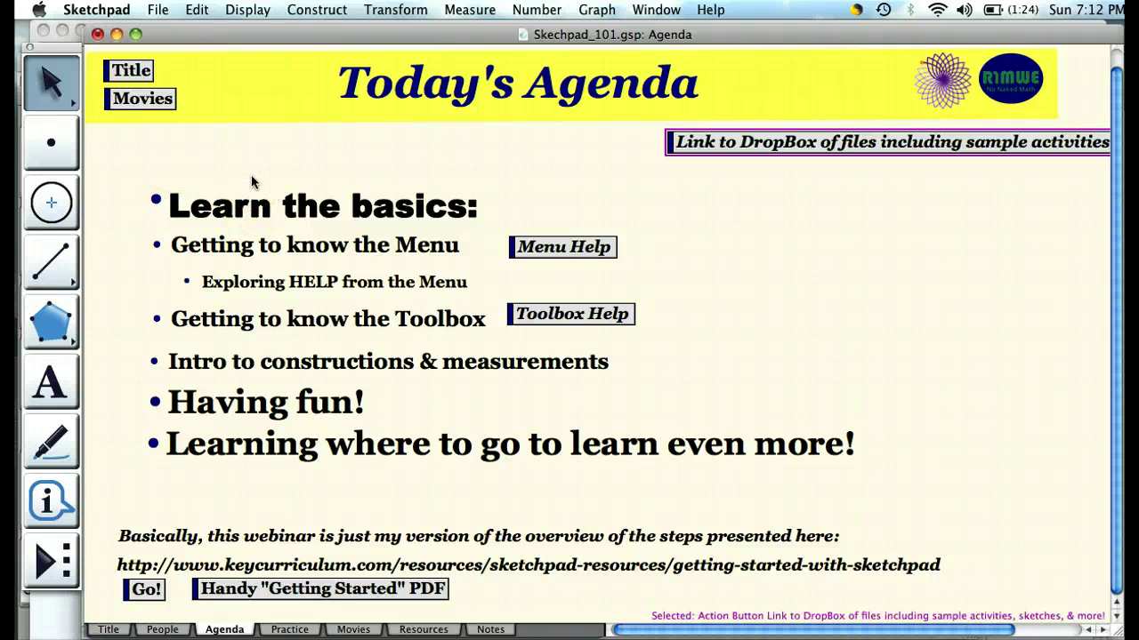
Step: Review the commands available for display styles, constructions, transformations and measurements
{"action": "left_click", "coordinate": [255, 10]}
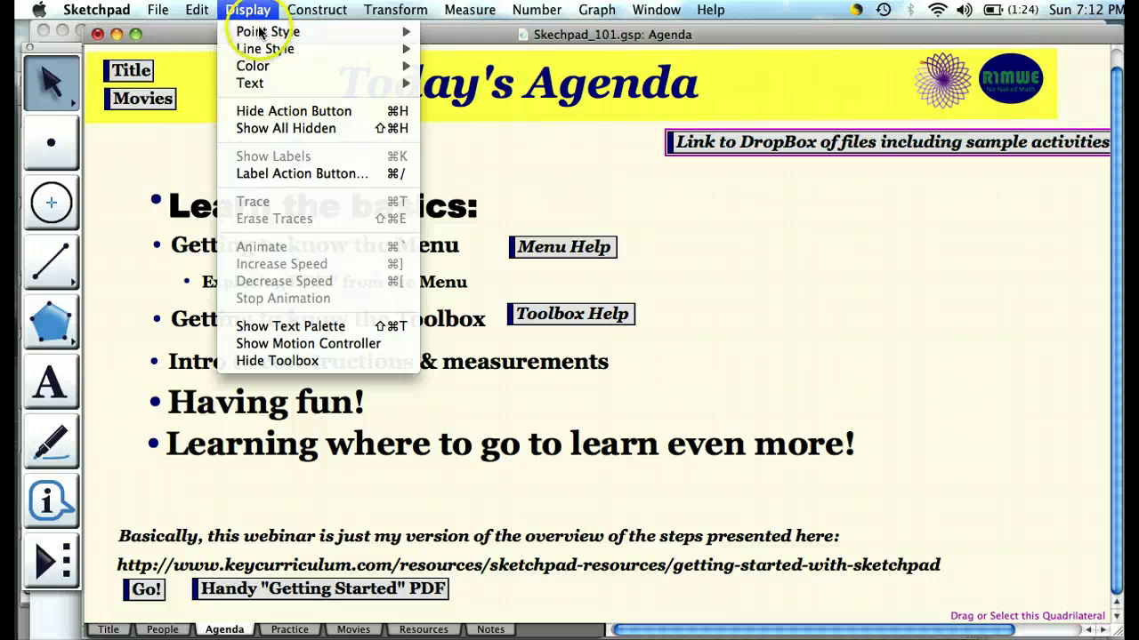
{"action": "mouse_move", "coordinate": [258, 32]}
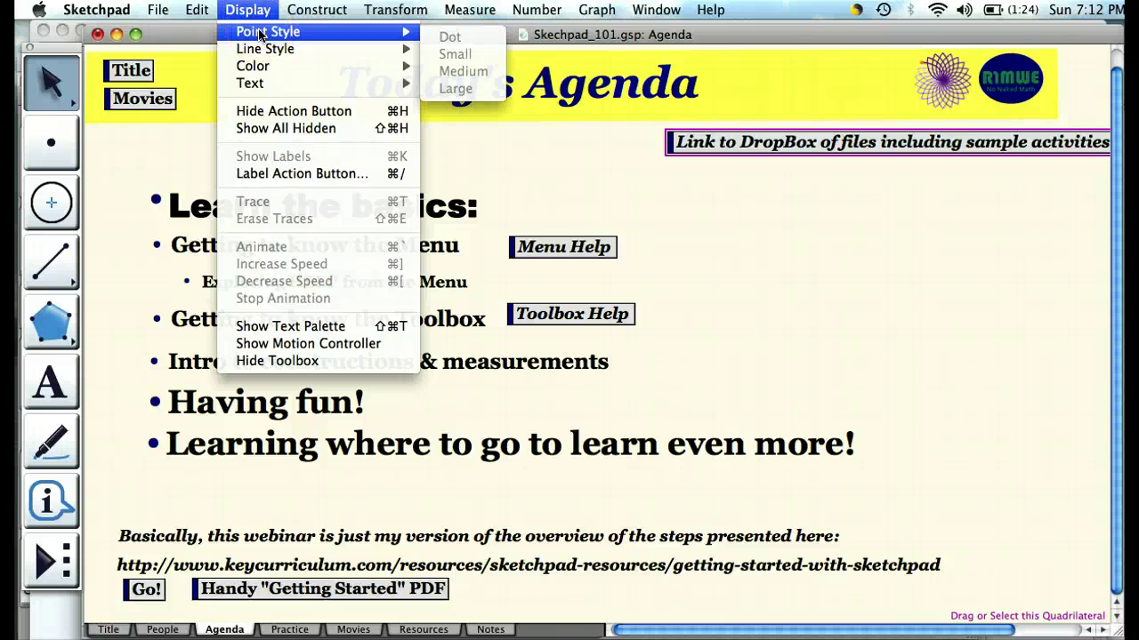
{"action": "mouse_move", "coordinate": [260, 52]}
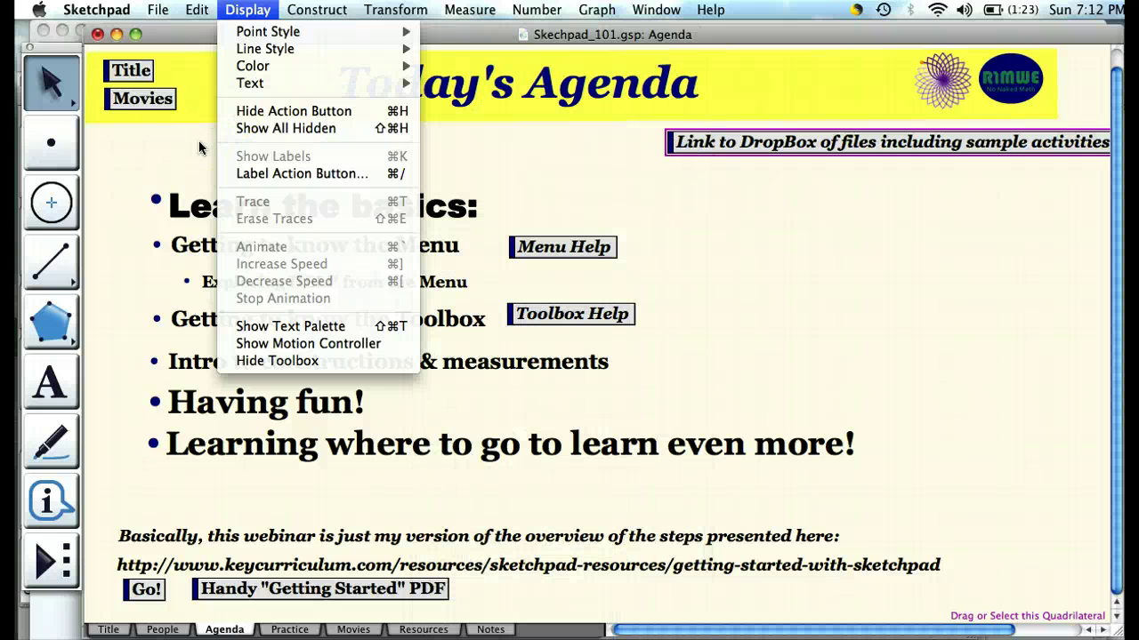
{"action": "mouse_move", "coordinate": [315, 9]}
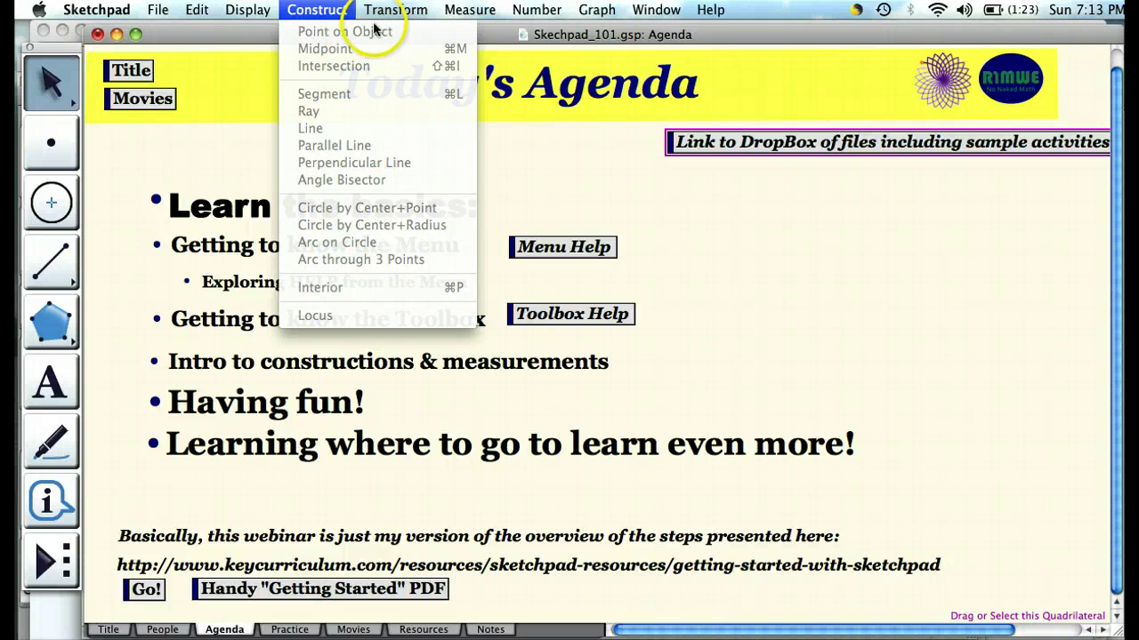
{"action": "mouse_move", "coordinate": [389, 14]}
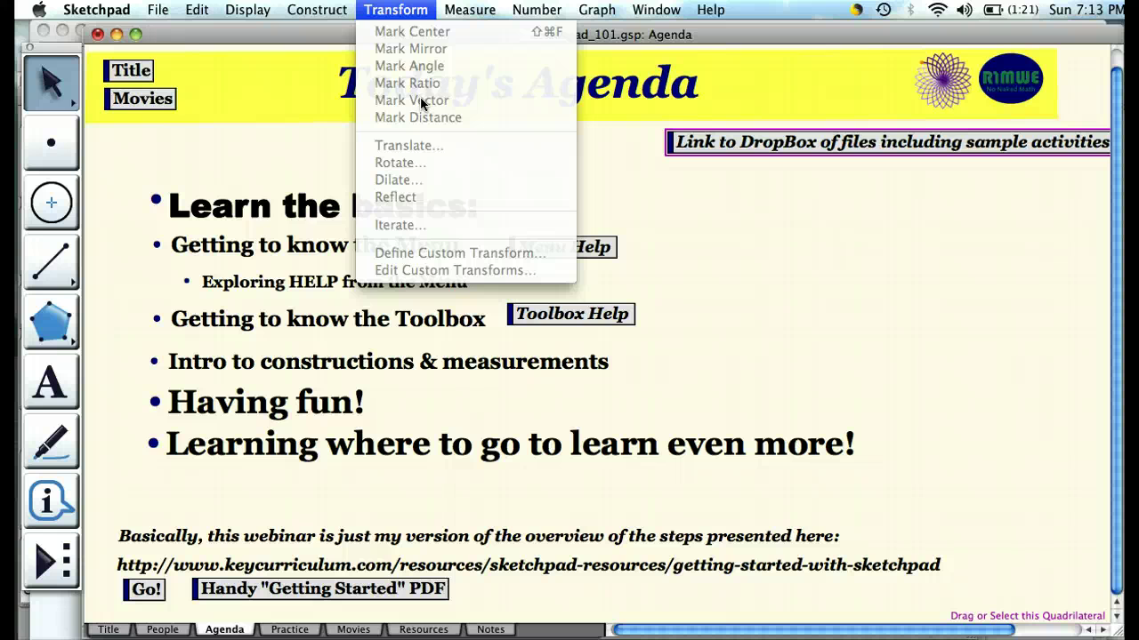
{"action": "mouse_move", "coordinate": [473, 9]}
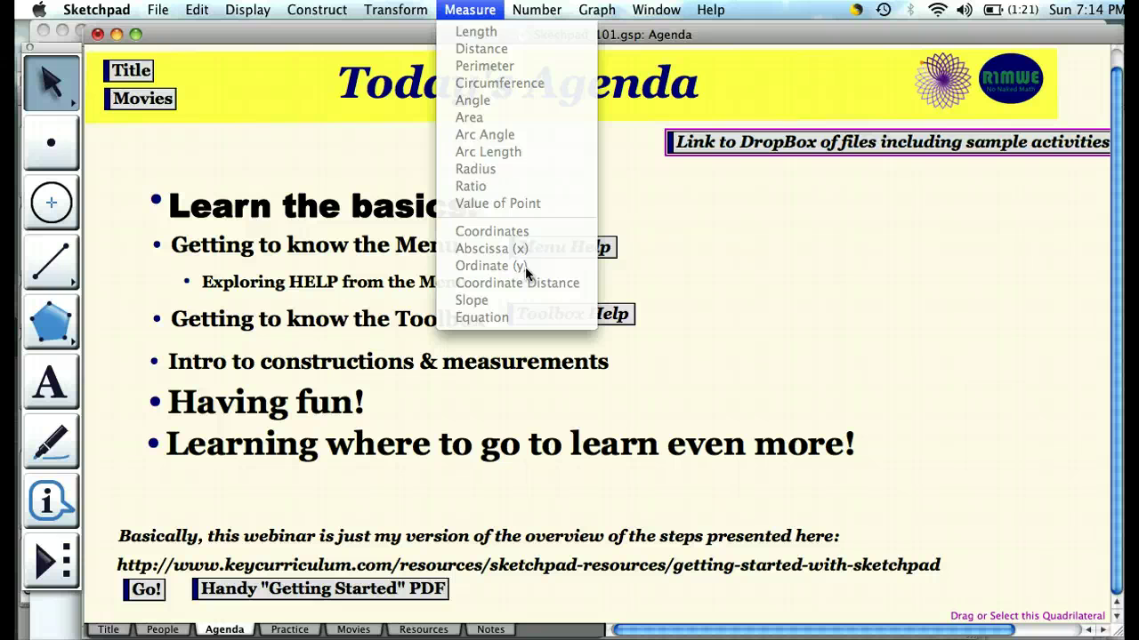
Step: Look over the number commands and the New Calculation dialog, leaving without creating a calculation
{"action": "mouse_move", "coordinate": [540, 9]}
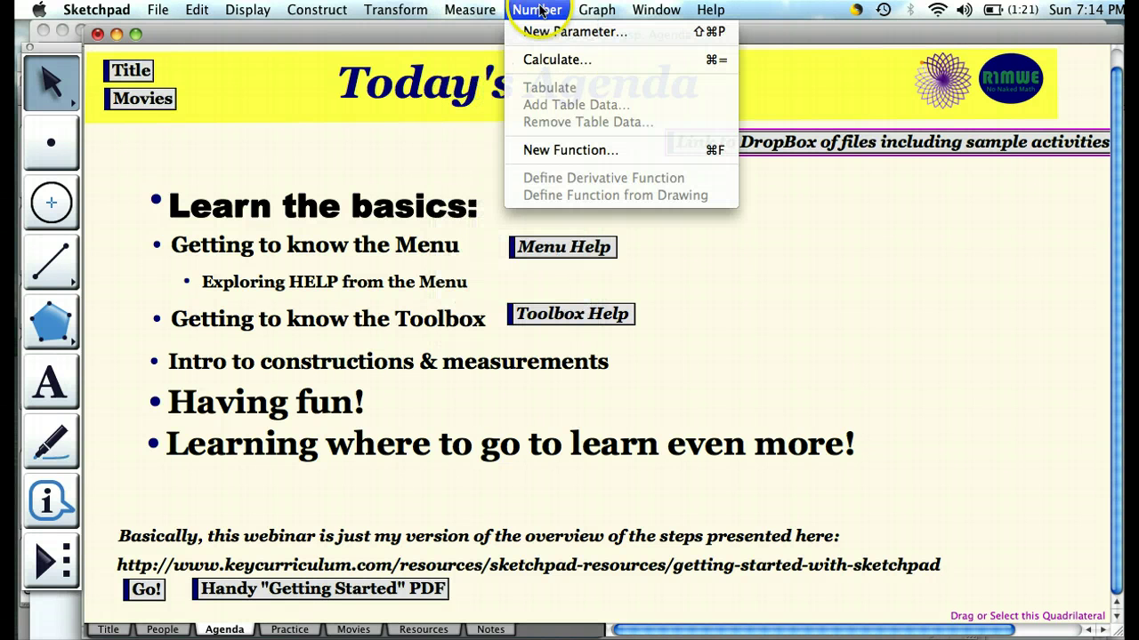
{"action": "left_click", "coordinate": [544, 60]}
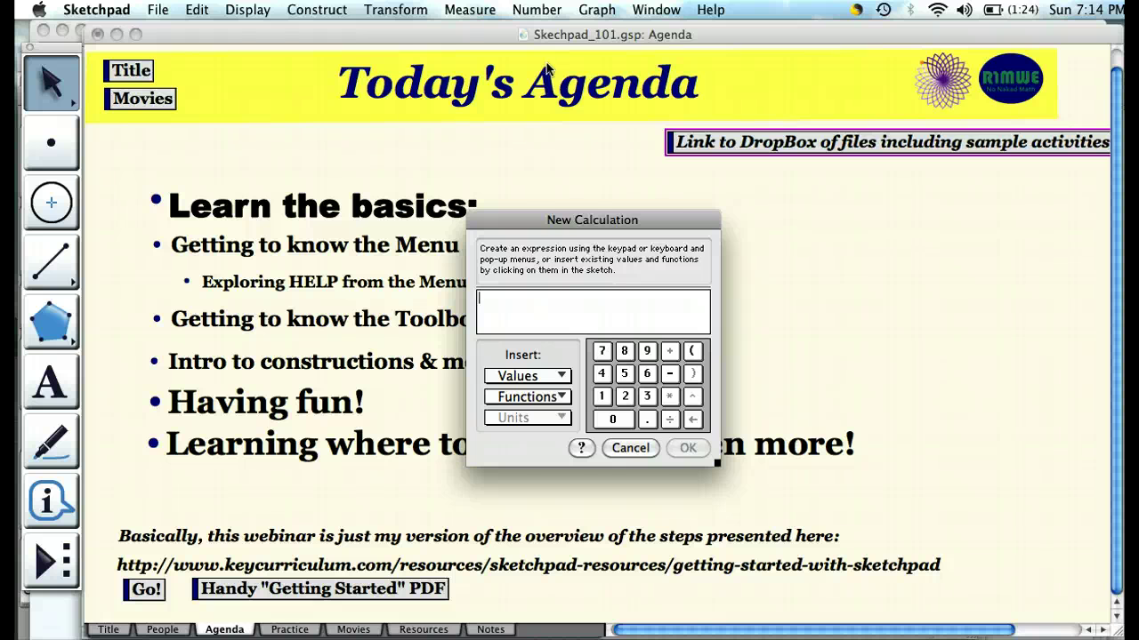
{"action": "left_click", "coordinate": [631, 448]}
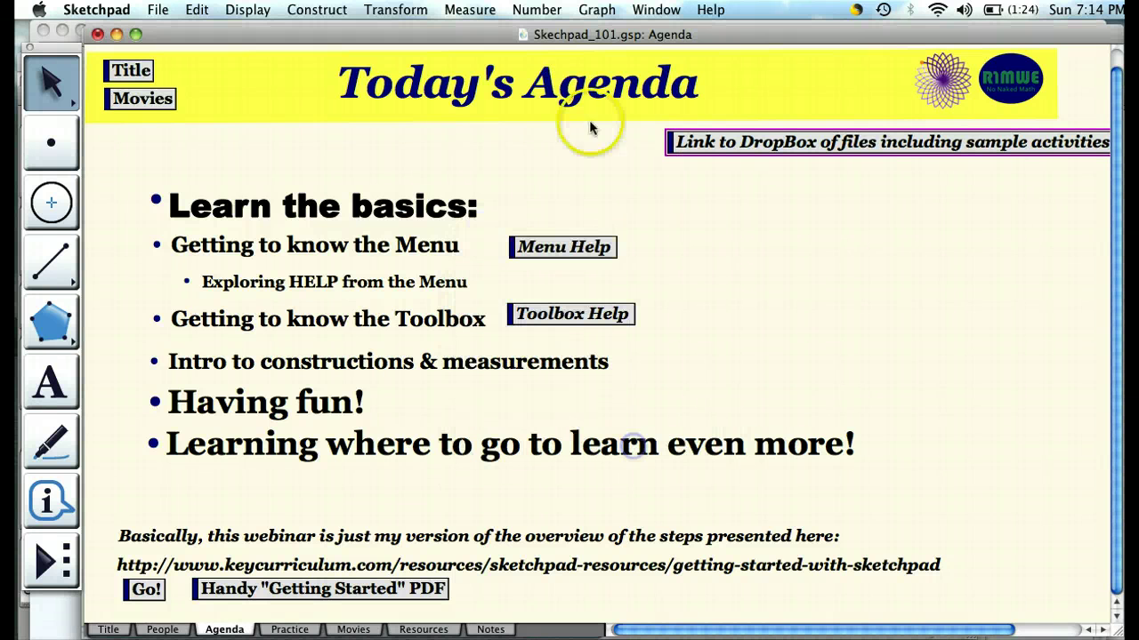
Step: Review the graphing and window commands and the help resources, including the Online Resource Center and Picture Gallery
{"action": "left_click", "coordinate": [597, 13]}
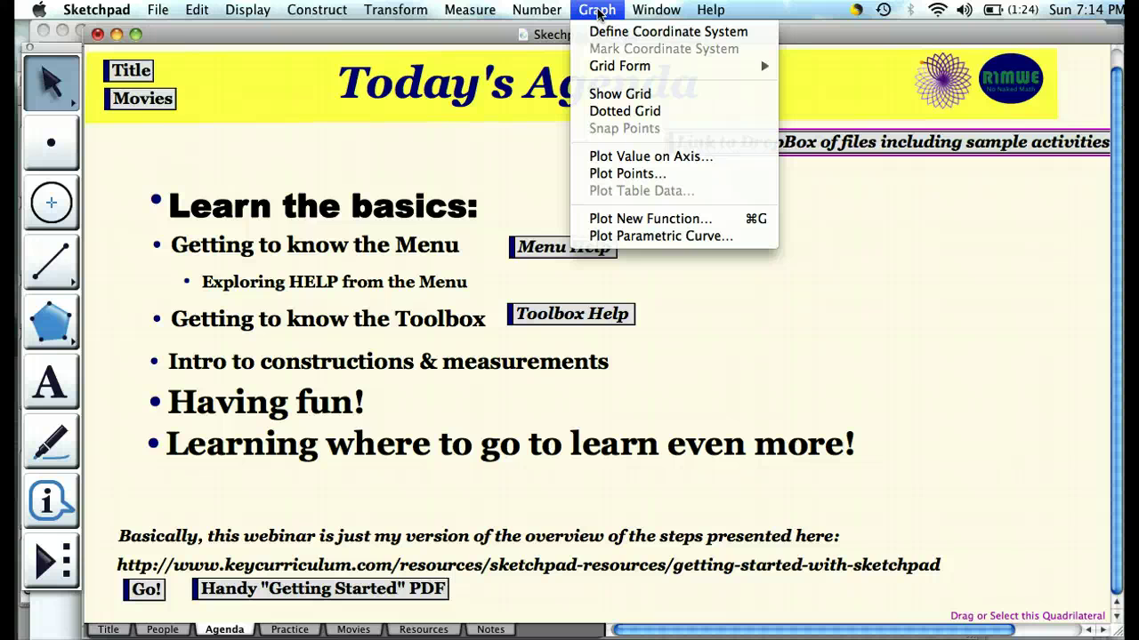
{"action": "left_click", "coordinate": [522, 160]}
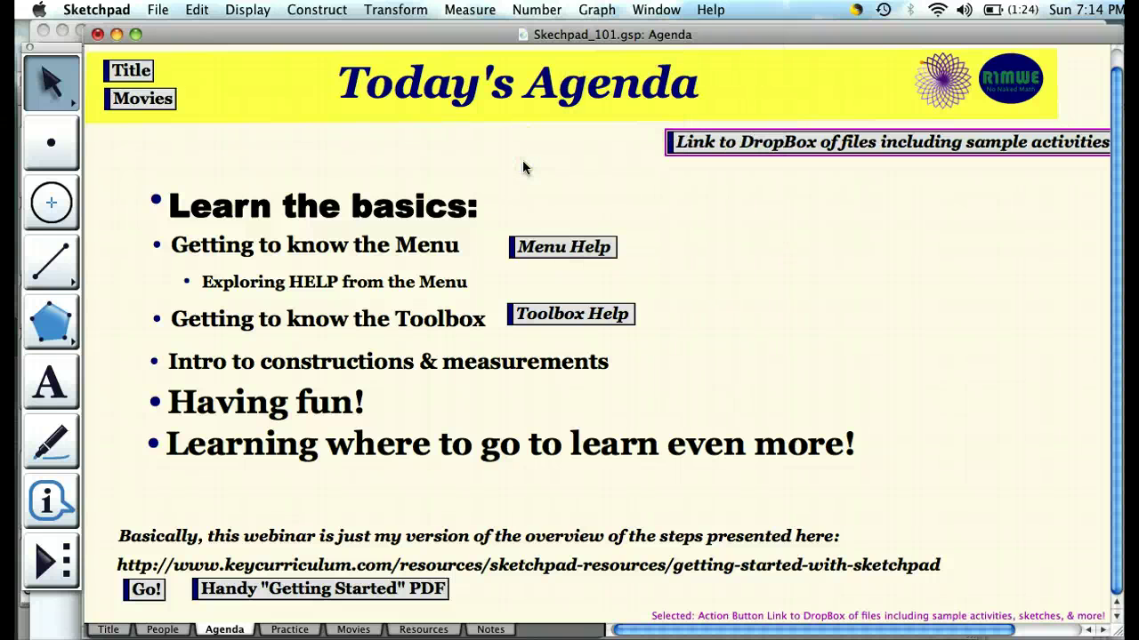
{"action": "left_click", "coordinate": [596, 11]}
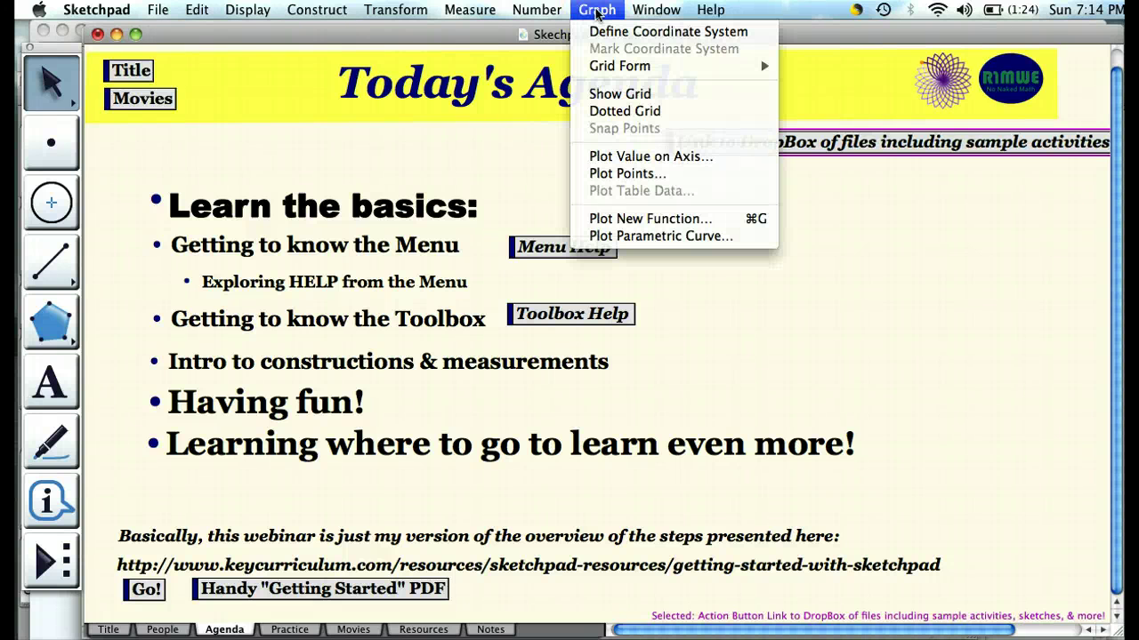
{"action": "mouse_move", "coordinate": [643, 11]}
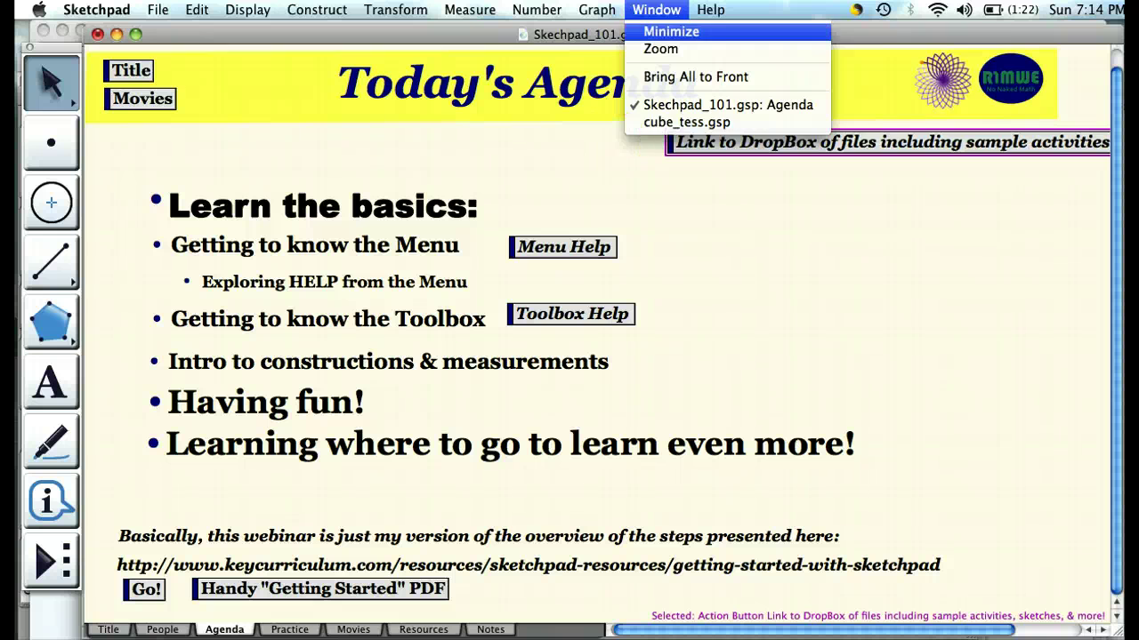
{"action": "left_click", "coordinate": [710, 11]}
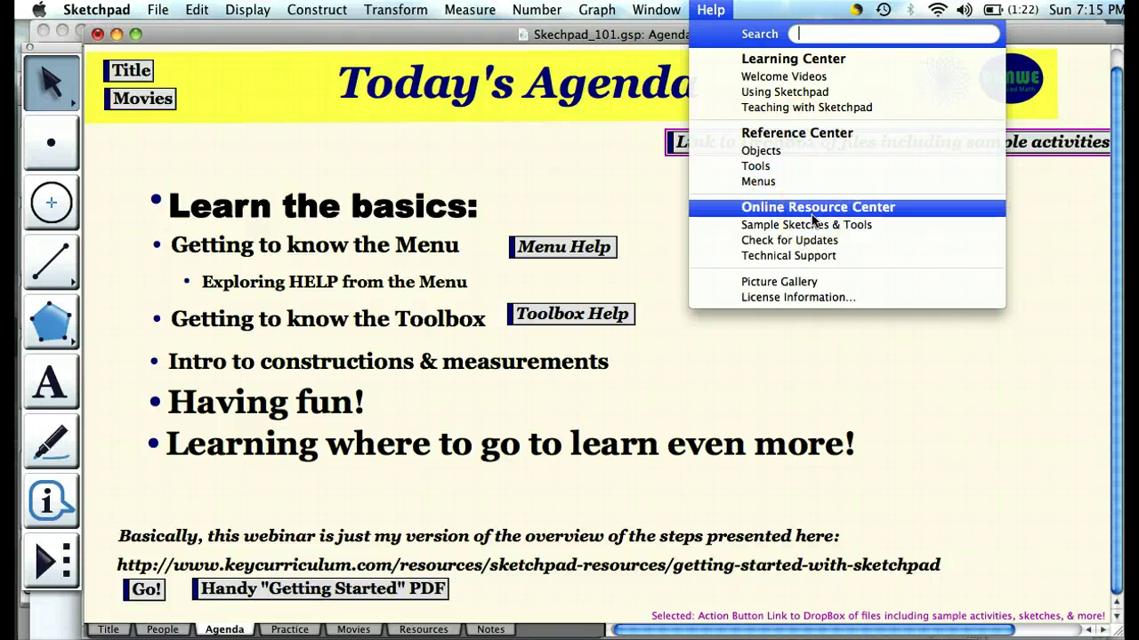
{"action": "left_click", "coordinate": [798, 282]}
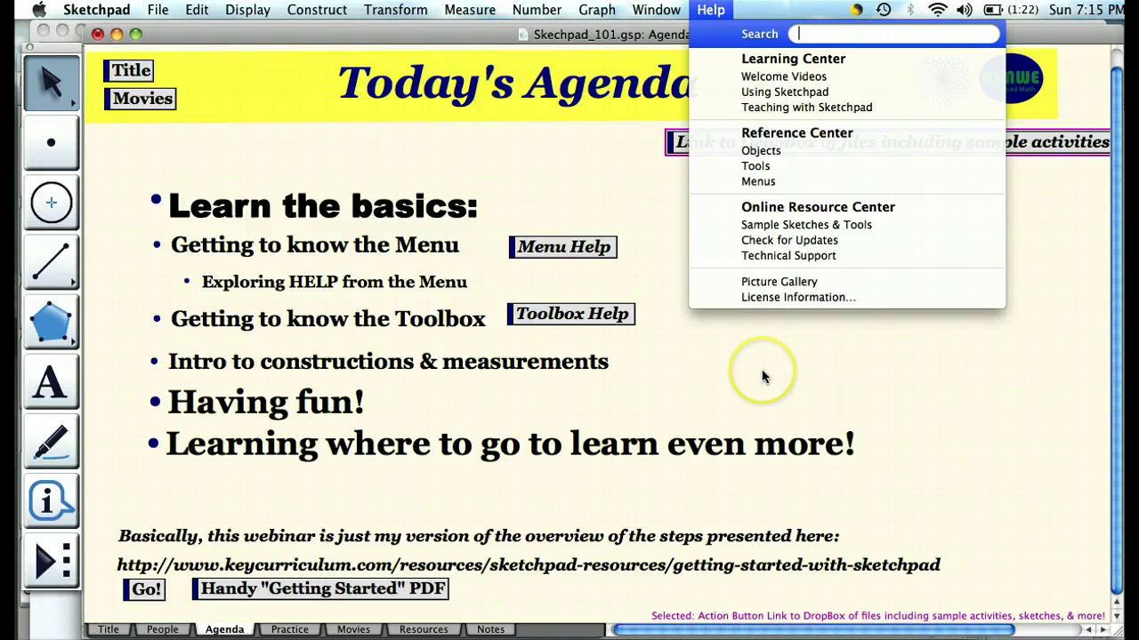